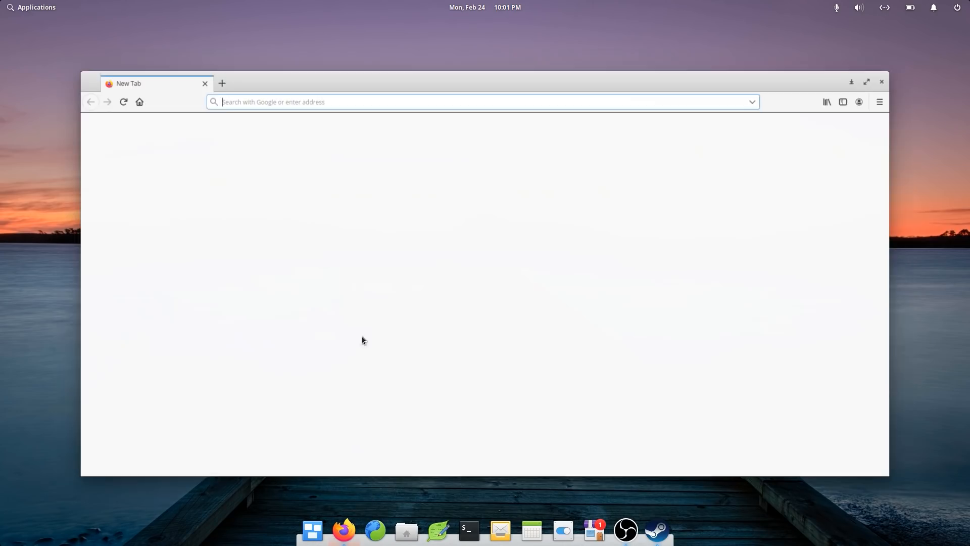
Open YouTube from the top sites, start the Gundam Wing piano video, pop it out and close the floating player
left_click(346, 240)
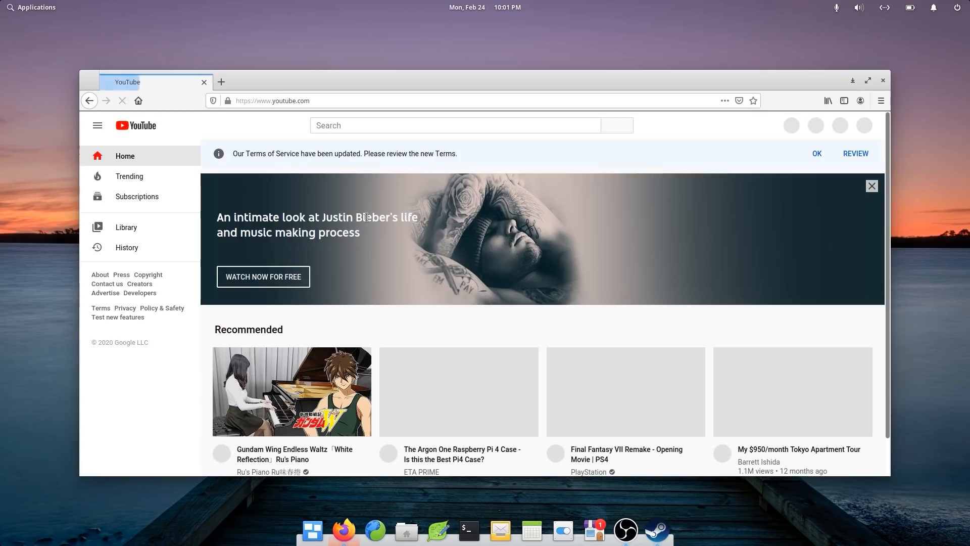
mouse_move(292, 392)
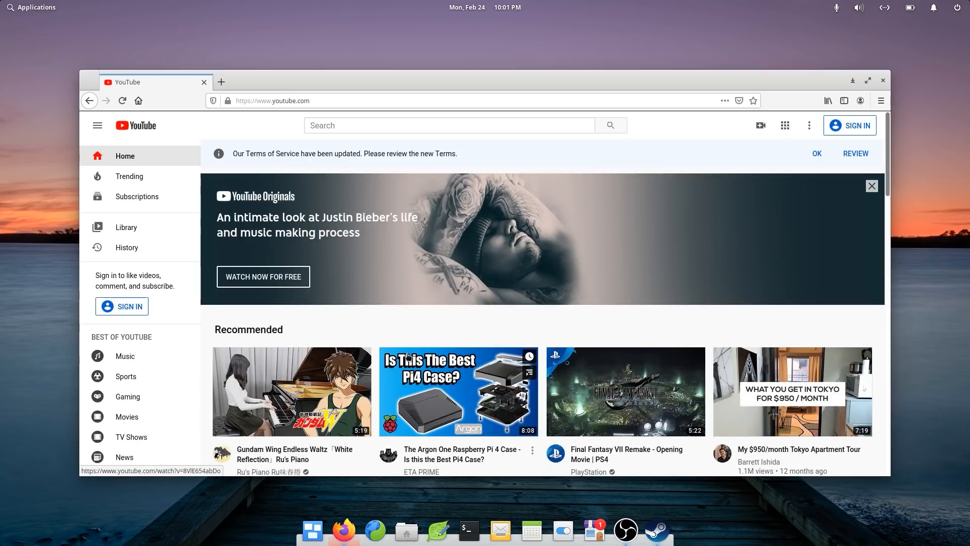
left_click(329, 379)
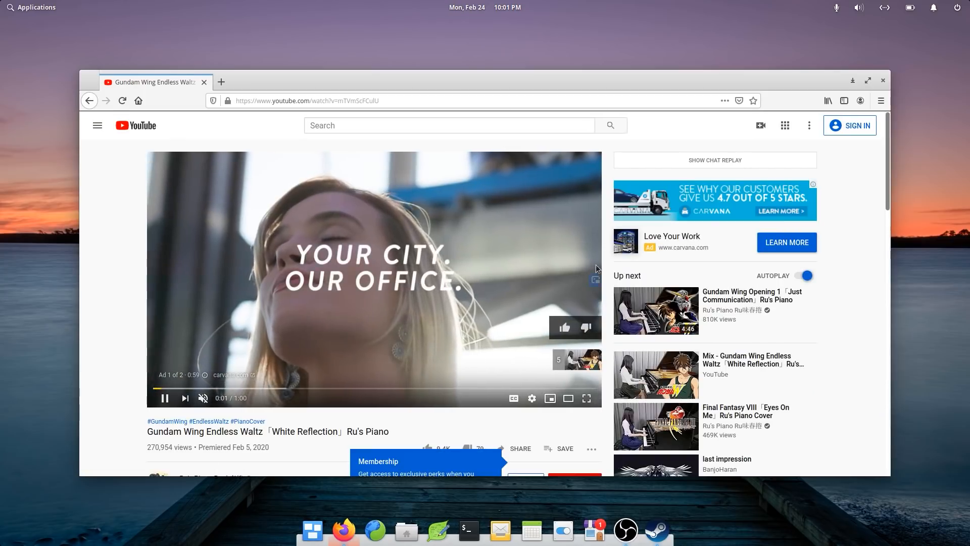
left_click(574, 278)
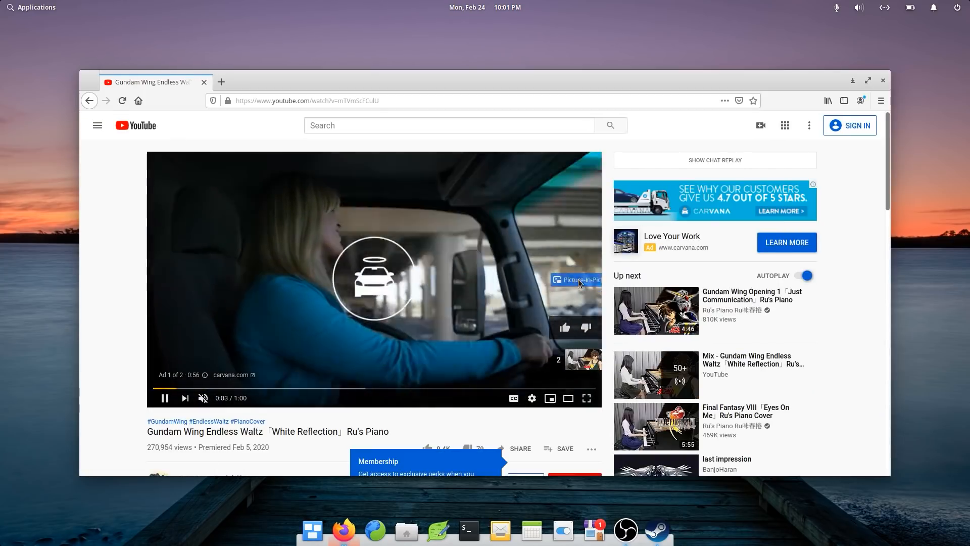
left_click_drag(776, 448, 765, 392)
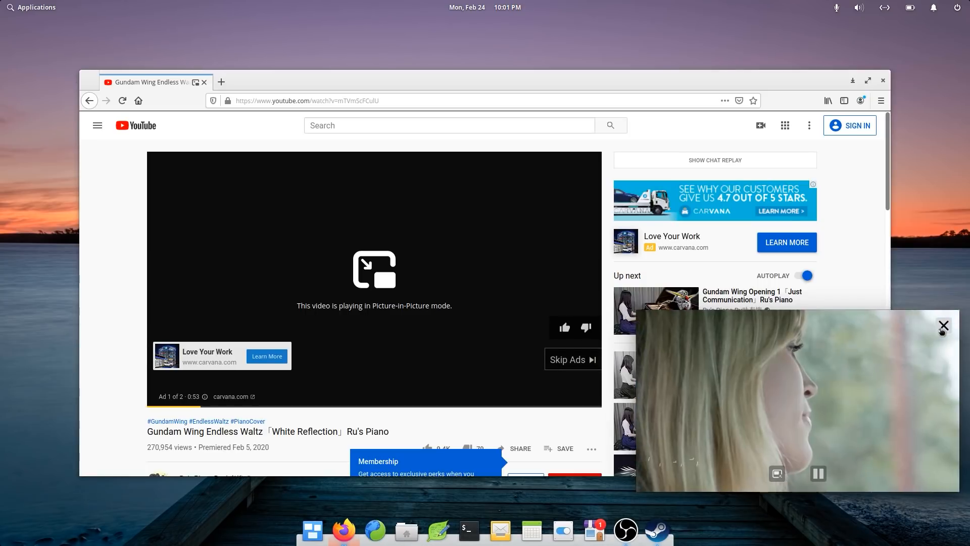
left_click(943, 325)
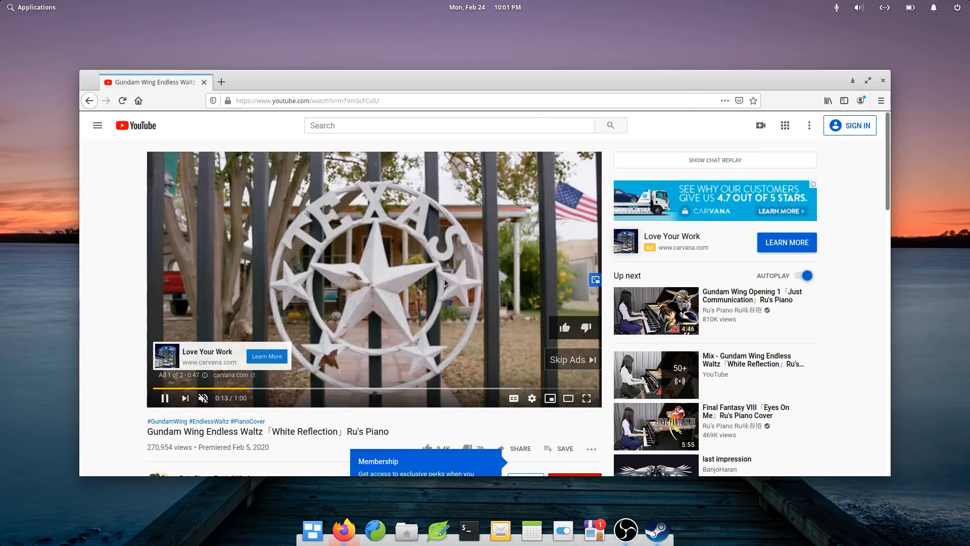
Play the video in Picture-in-Picture from Firefox's right-click menu, move the window up, then close it
right_click(444, 279)
right_click(340, 250)
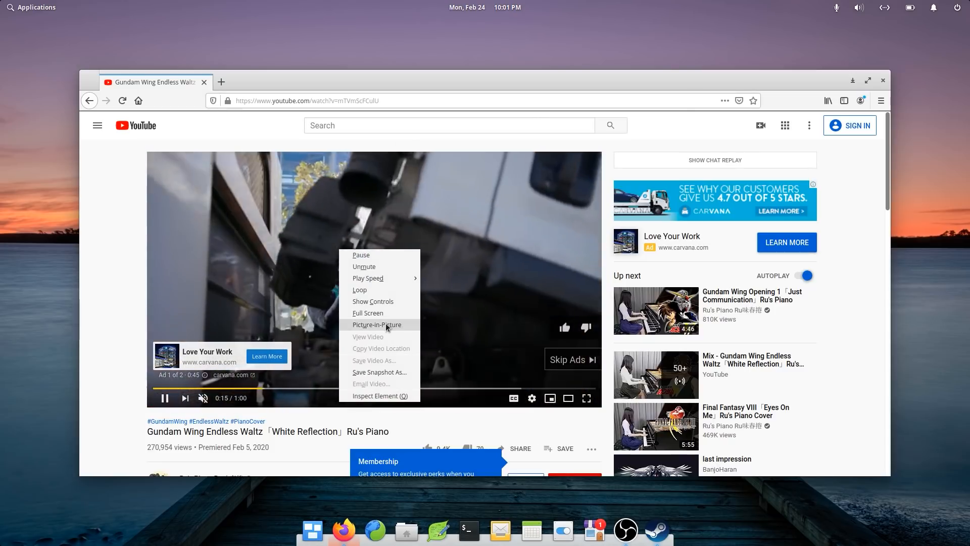
left_click(382, 323)
left_click_drag(760, 410, 760, 367)
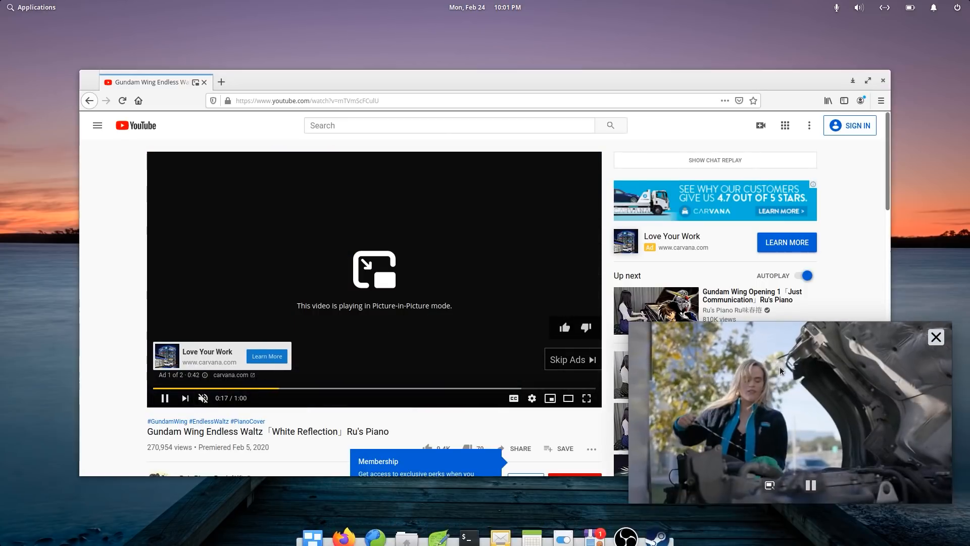
left_click(914, 334)
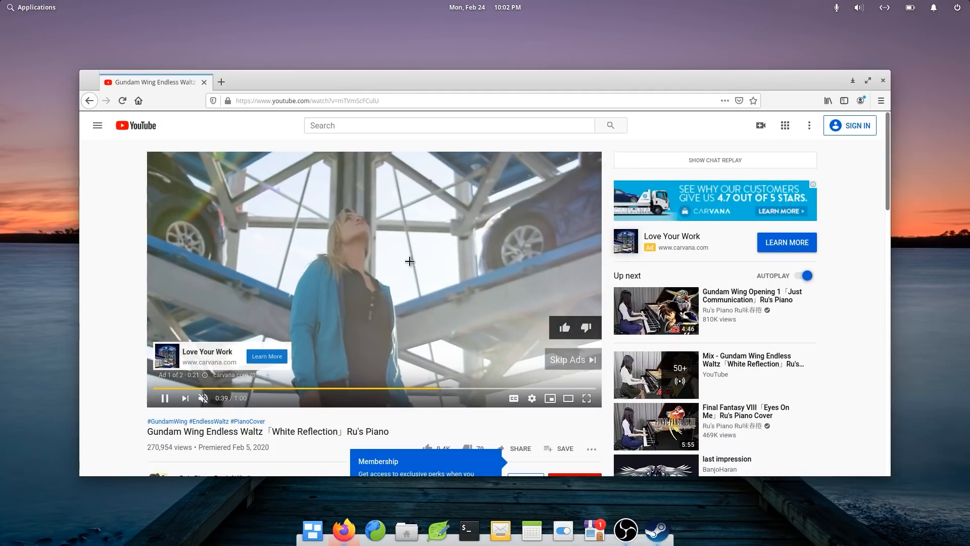
Make a Super+Alt+P floating preview of the video area and park it larger at the bottom right
left_click_drag(144, 148, 601, 407)
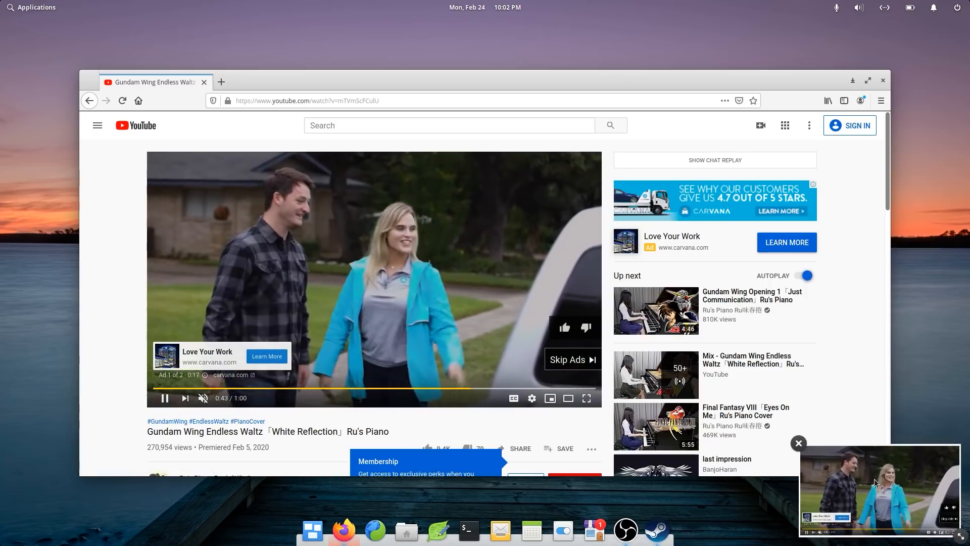
left_click_drag(874, 479, 832, 431)
left_click_drag(921, 492, 958, 512)
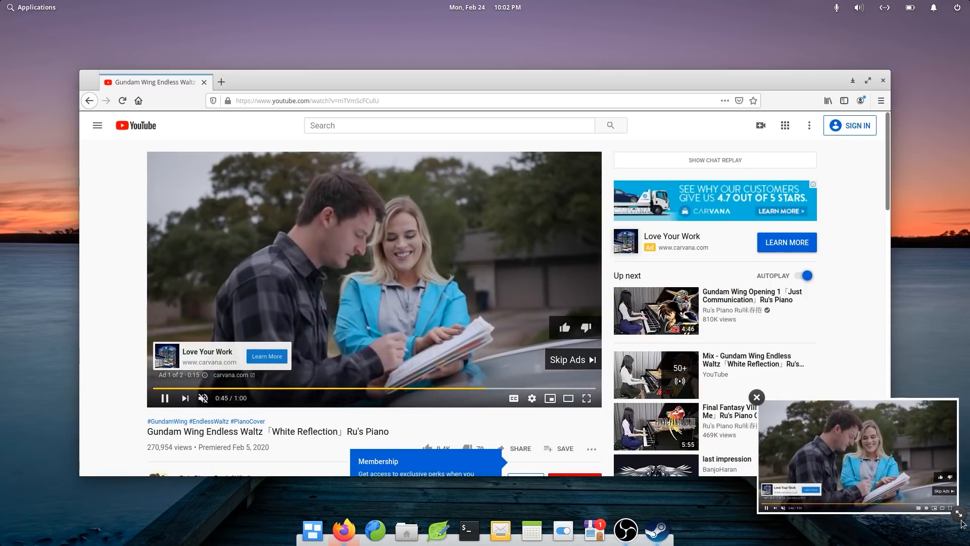
Launch Terminal, float a preview of it above the video, and run sudo apt update with the password
left_click(469, 531)
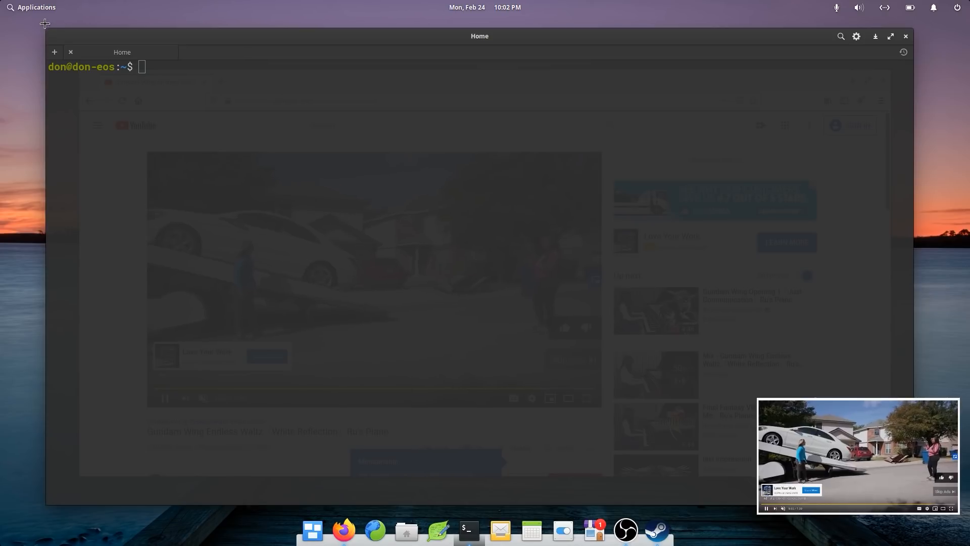
left_click_drag(417, 195, 659, 347)
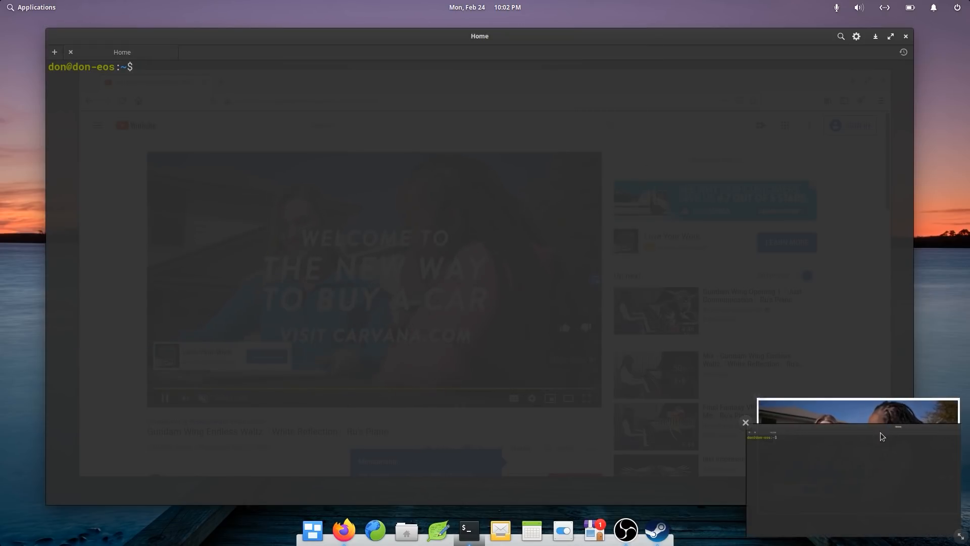
left_click_drag(880, 432, 873, 296)
type("sudo apt update")
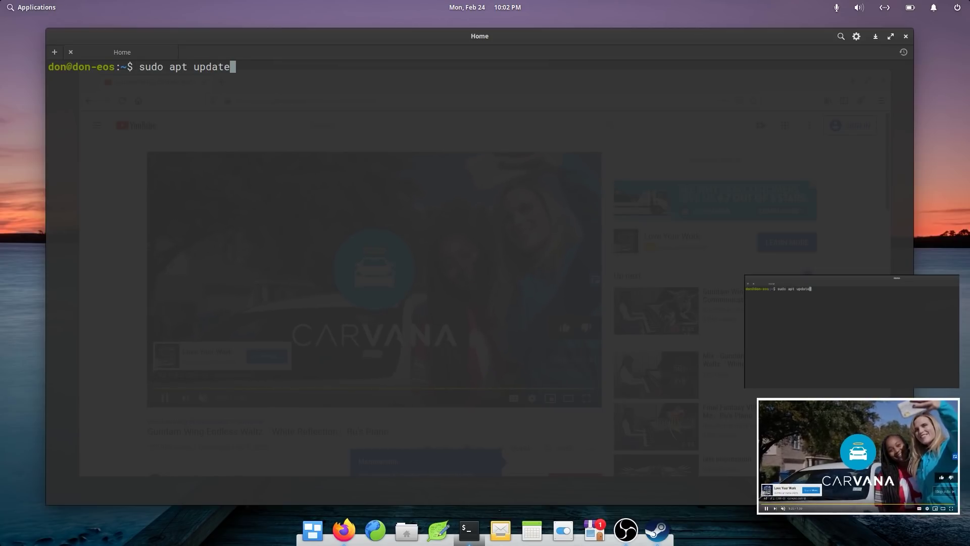
key("Return")
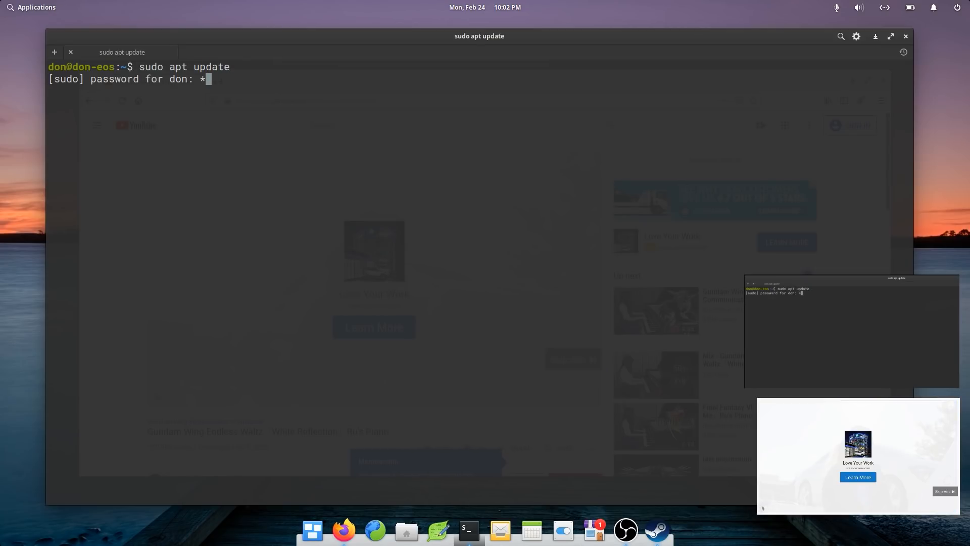
key("Return")
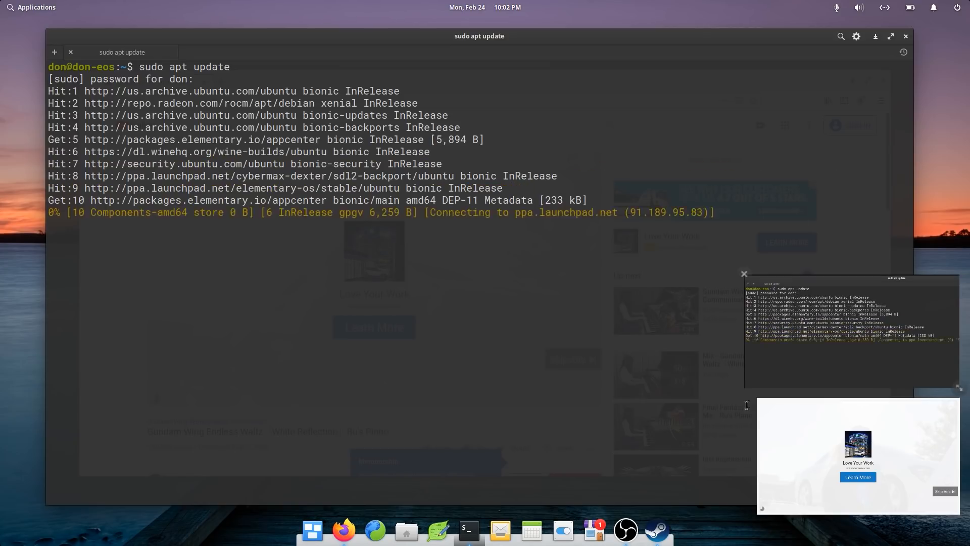
Return to the YouTube window, reposition the terminal preview, skip the ad, then close the preview and Firefox
left_click(336, 531)
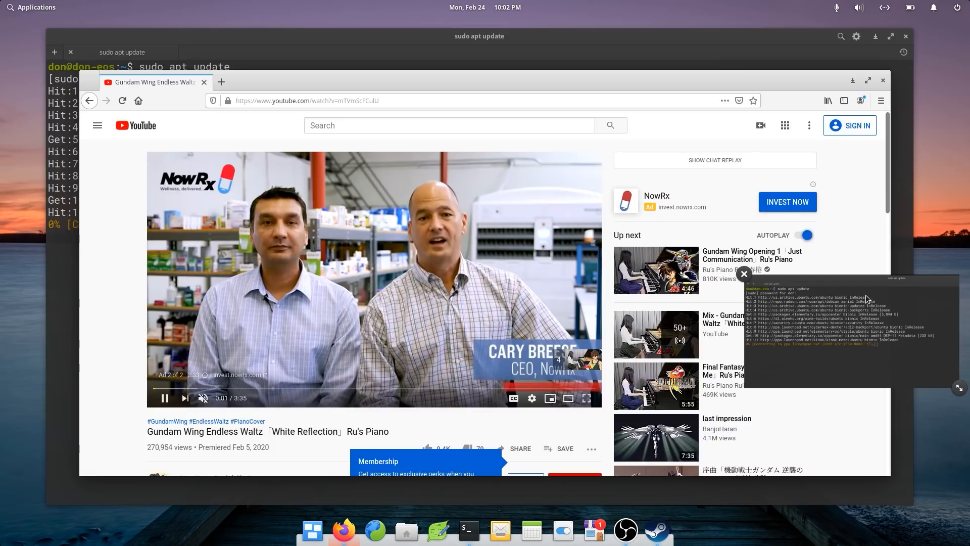
left_click_drag(781, 352, 822, 315)
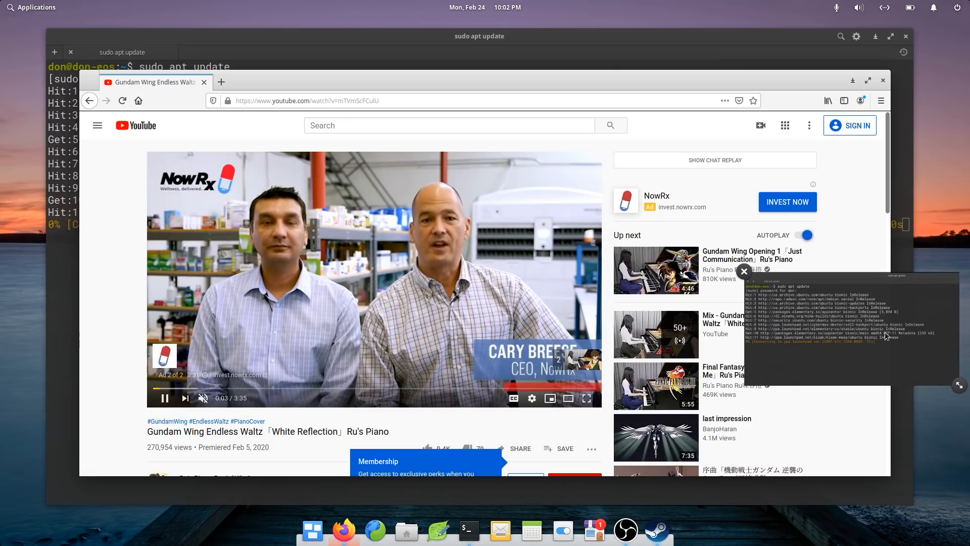
left_click_drag(886, 334, 892, 479)
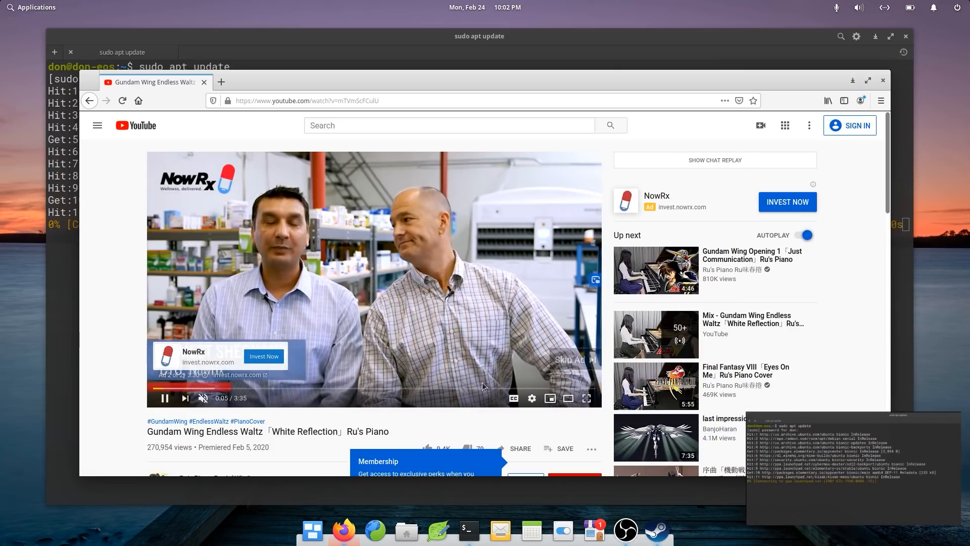
left_click(573, 360)
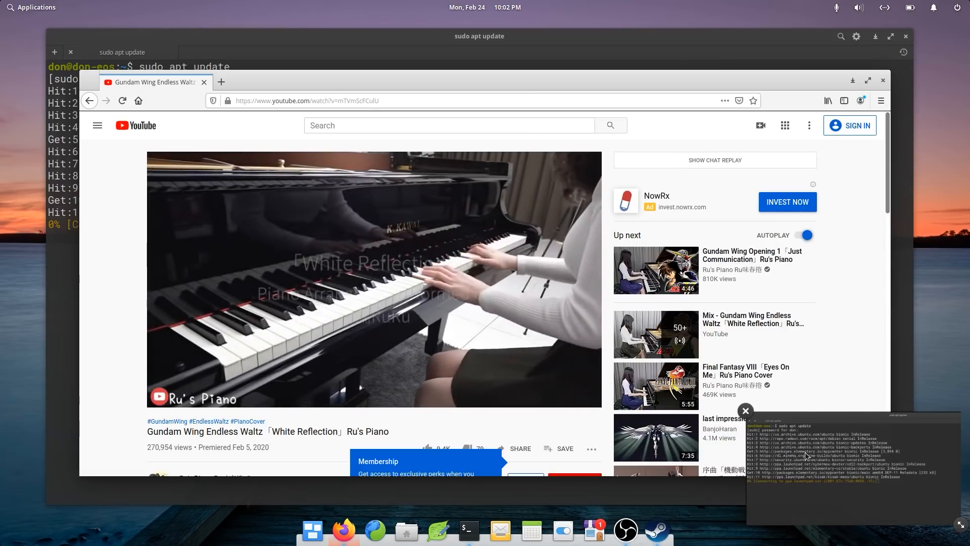
mouse_move(805, 452)
left_mouse_down()
mouse_move(839, 430)
mouse_move(835, 453)
left_mouse_up()
left_click(724, 397)
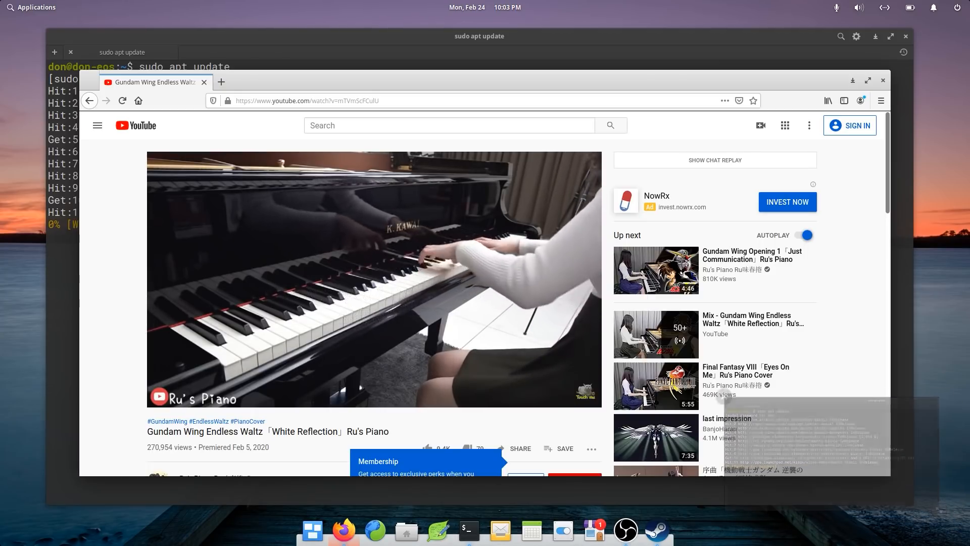
left_click(882, 80)
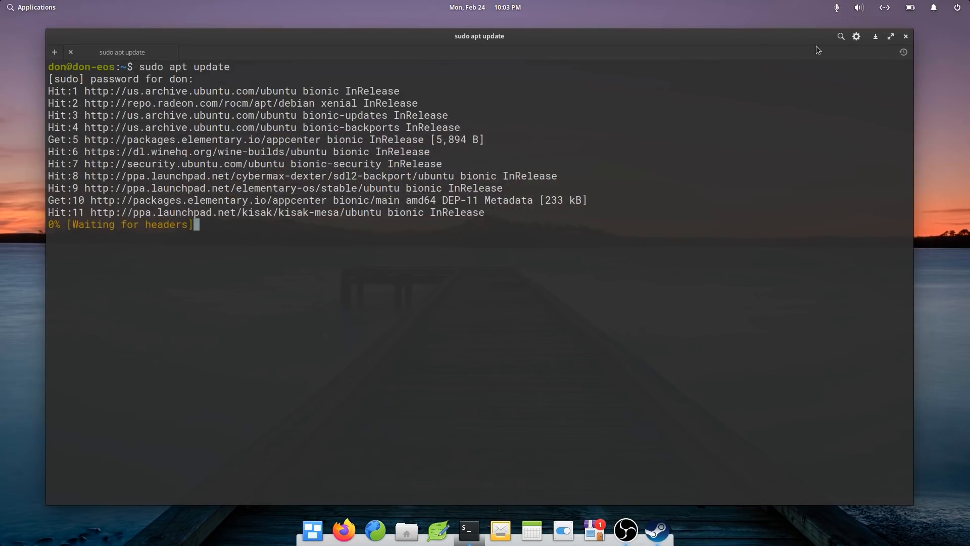
Minimize the terminal, then switch the Applications menu from grid to category view and browse Accessories
left_click(876, 37)
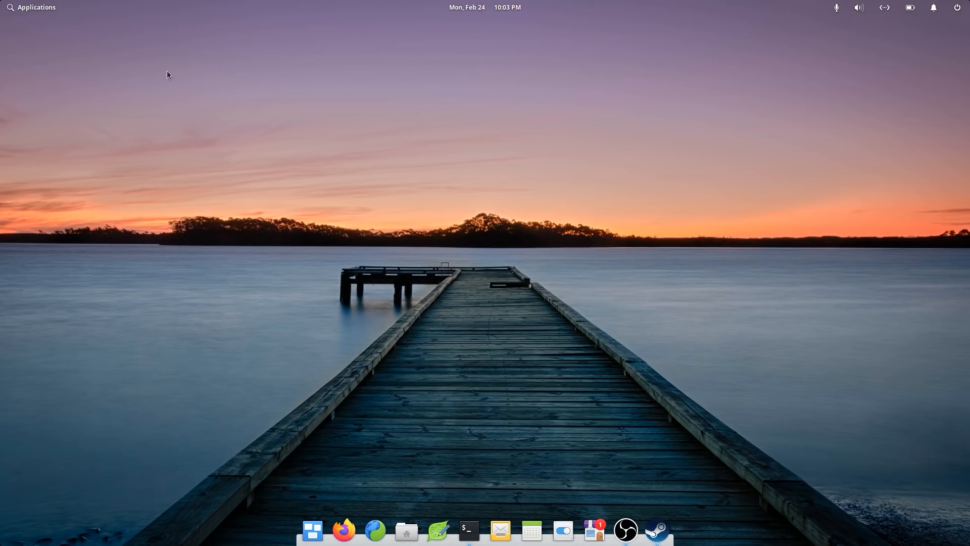
left_click(40, 8)
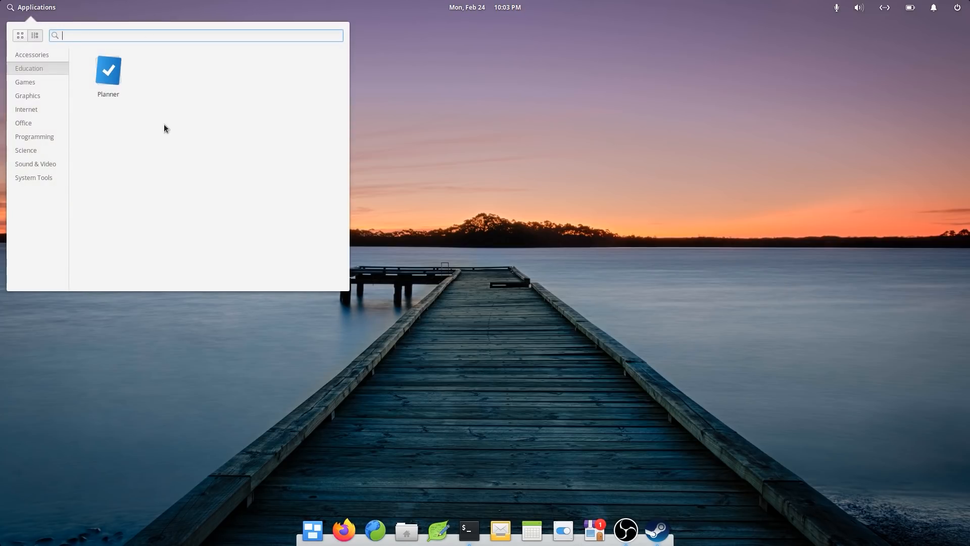
left_click(22, 32)
scroll(195, 250, "down", 2)
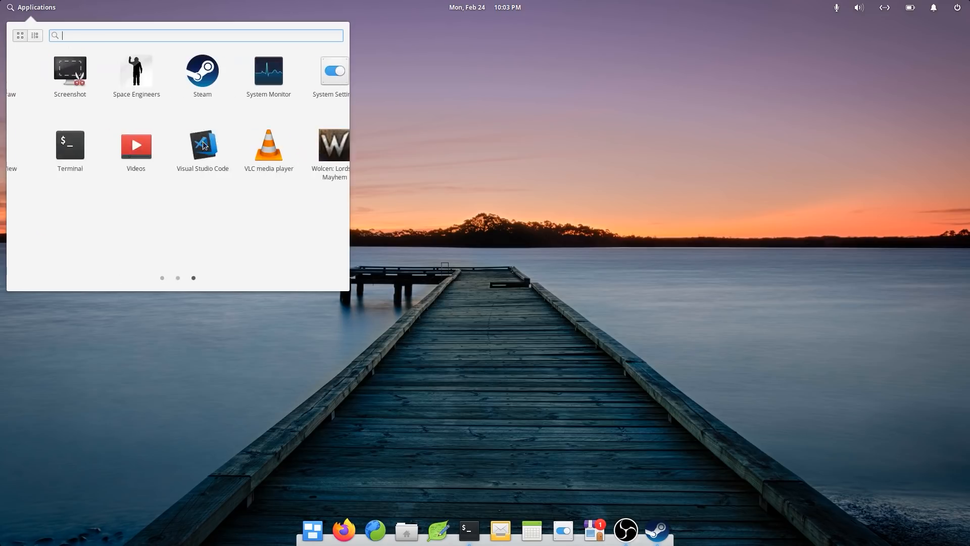
scroll(203, 144, "up", 2)
left_click(35, 36)
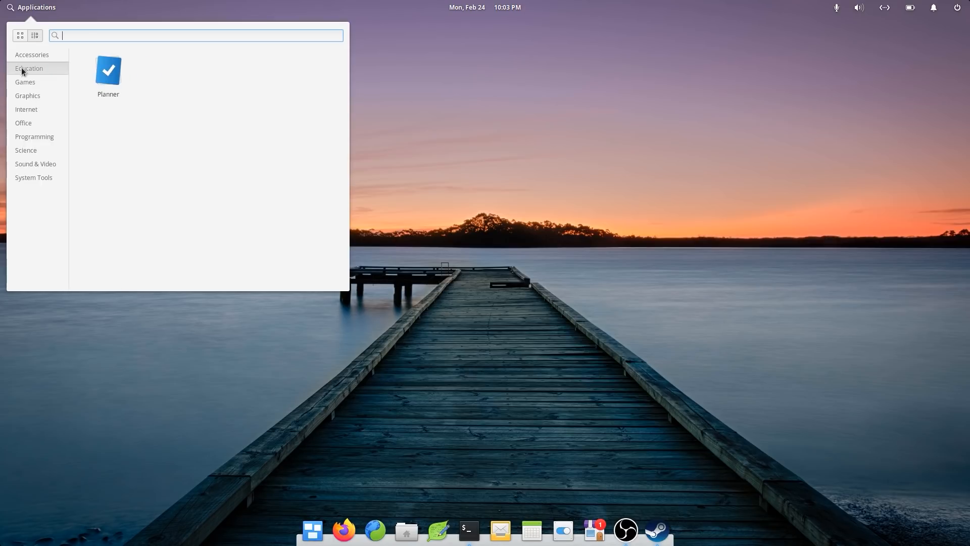
left_click(27, 109)
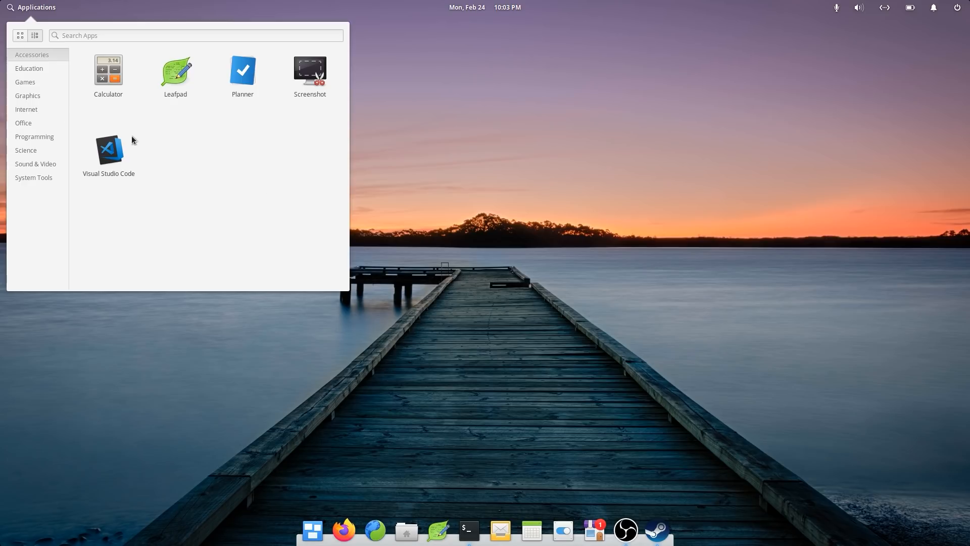
Launch AppCenter, search 'leaf' and preview the Mousepad details page, then go back to the results
left_click(598, 533)
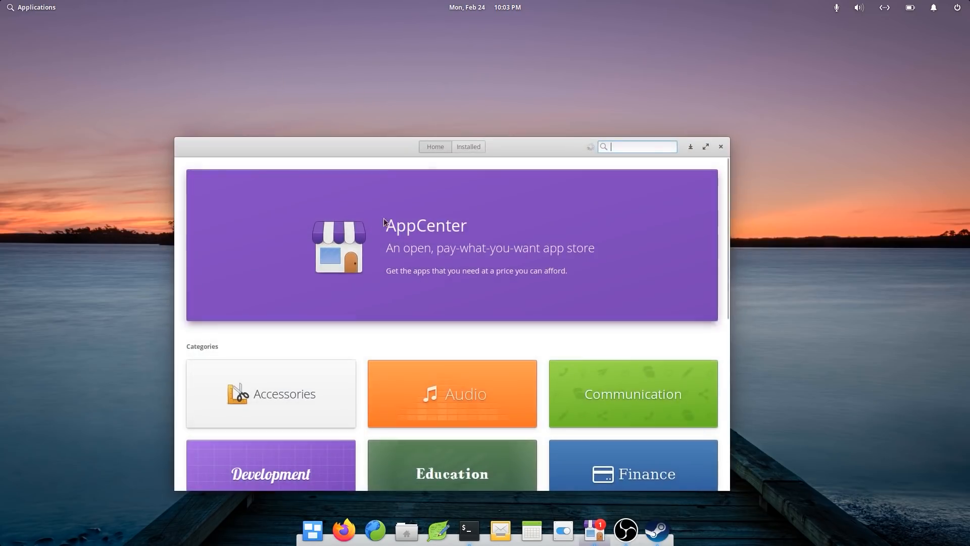
left_click_drag(354, 152, 342, 115)
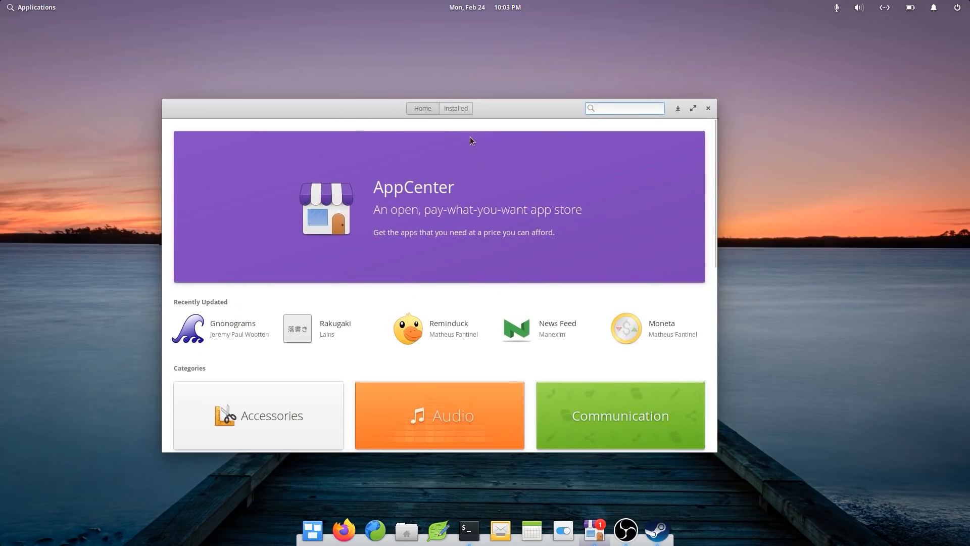
scroll(494, 367, "down", 3)
scroll(494, 367, "down", 2)
scroll(493, 367, "up", 5)
type("leaf")
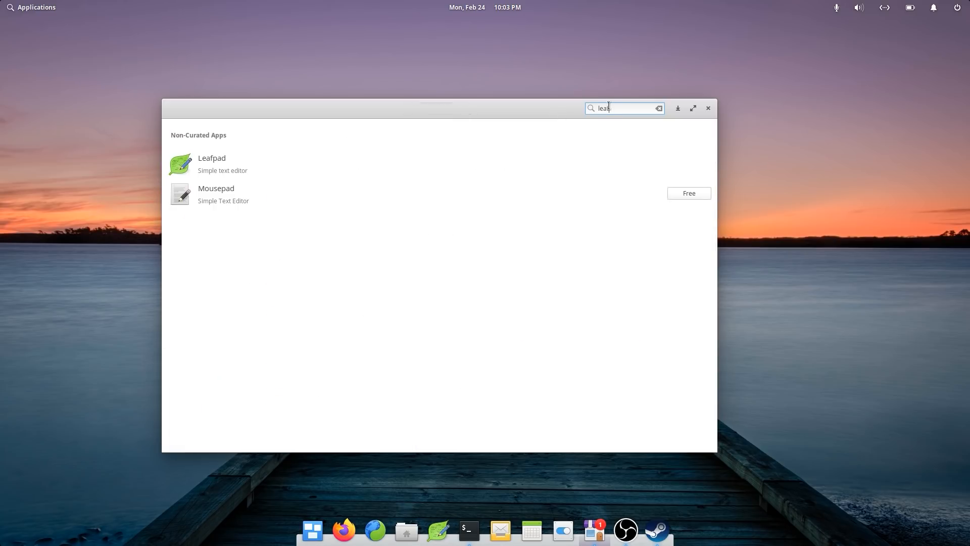
left_click(209, 195)
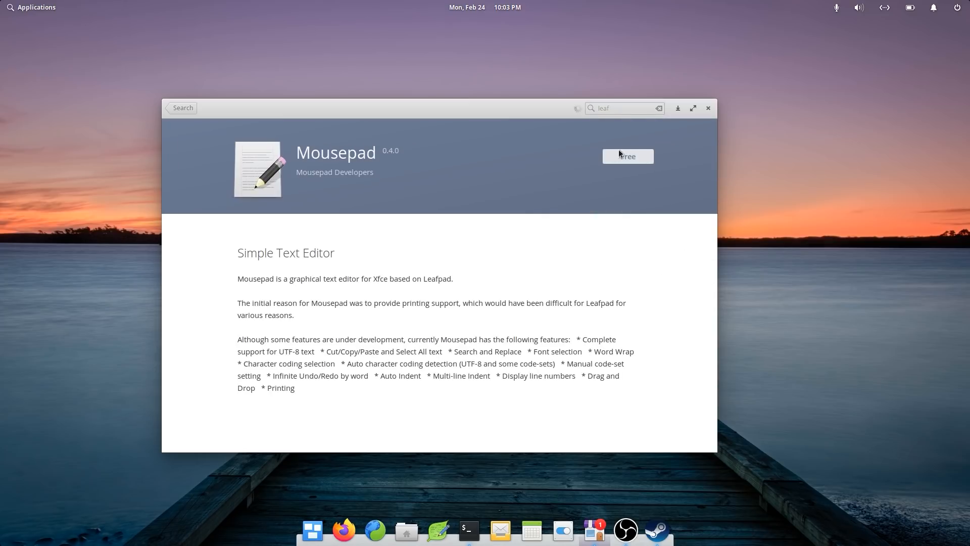
left_click(183, 108)
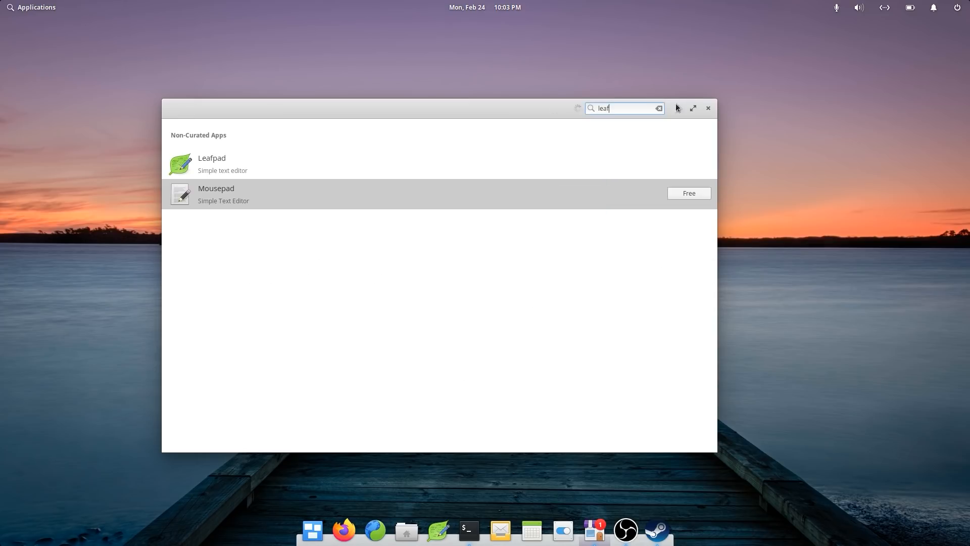
Clear the search and show the Installed page with one available operating system update
left_click(659, 107)
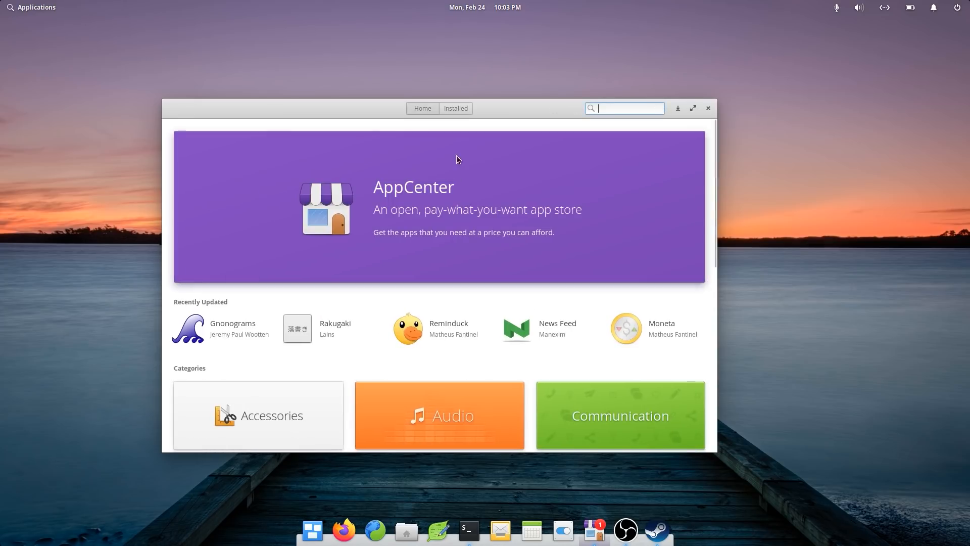
left_click(449, 108)
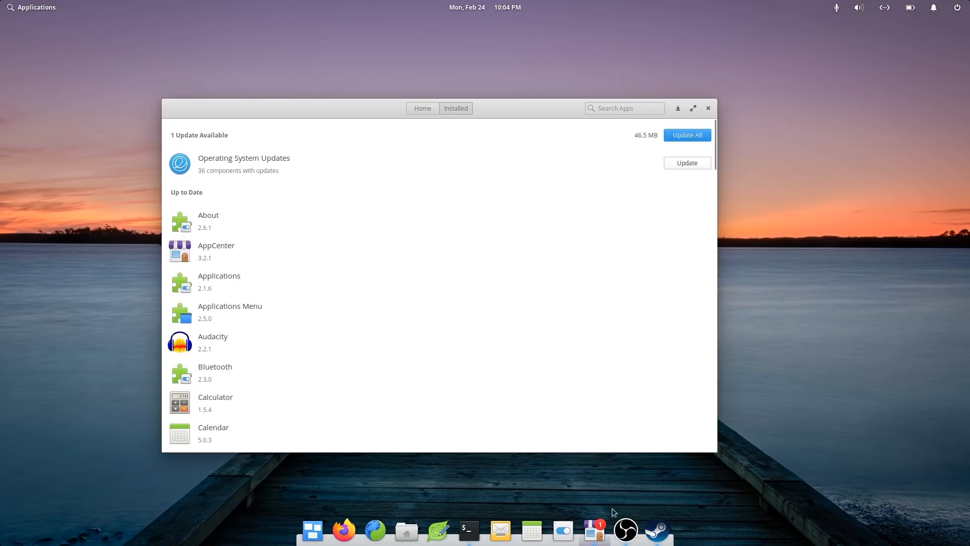
left_click(563, 530)
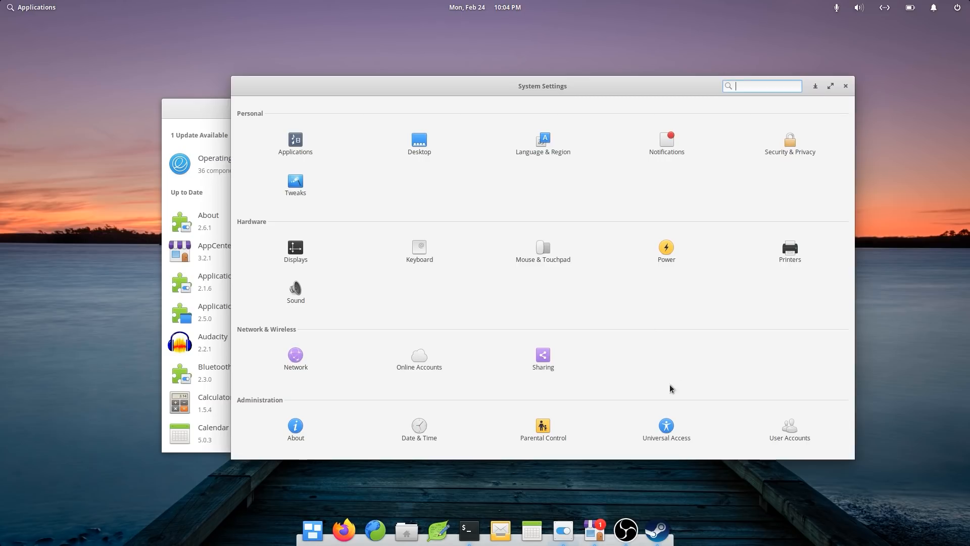
In System Settings, go to Universal Access and show its Display options
left_click(668, 431)
left_click_drag(425, 89, 373, 74)
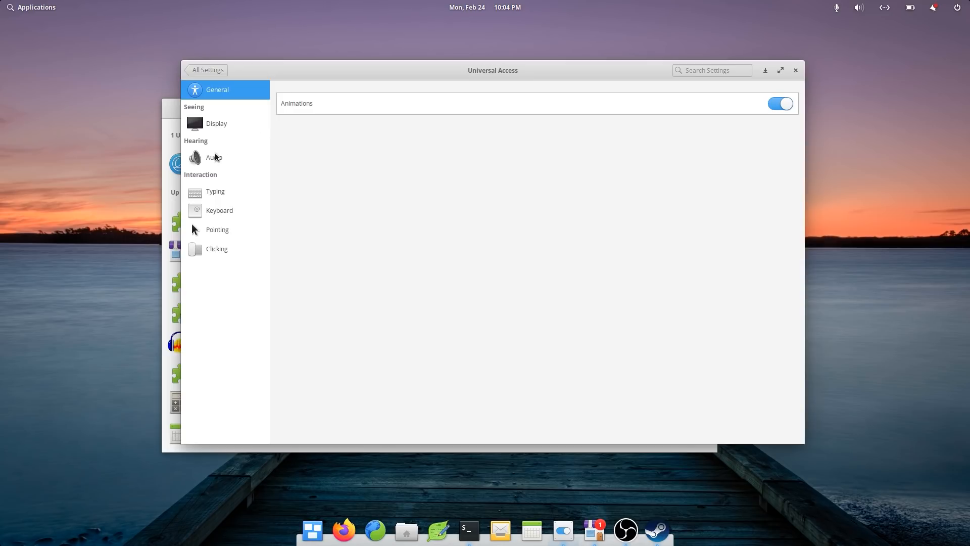
left_click(219, 124)
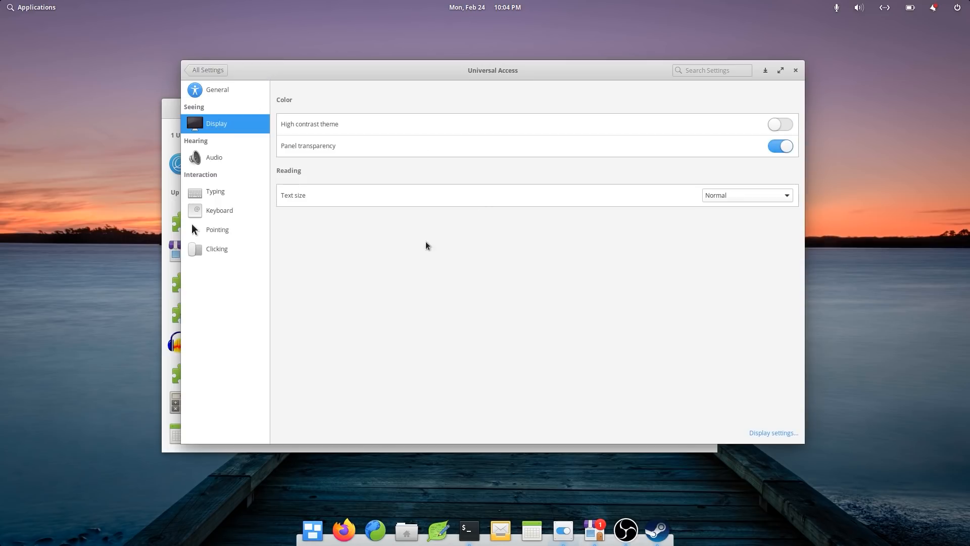
Try Larger text size and high contrast, revert both to Normal and off, then switch to the Audio page
left_click(734, 196)
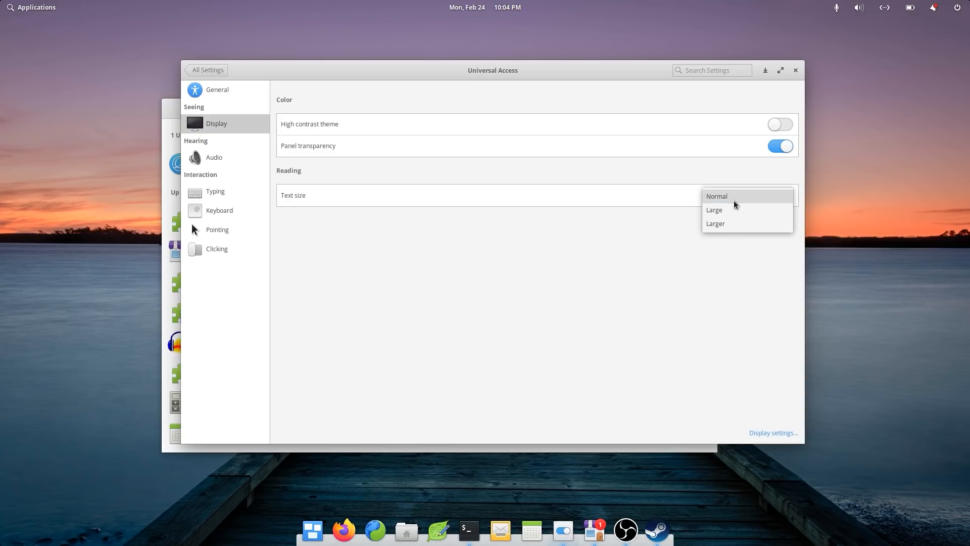
left_click(733, 223)
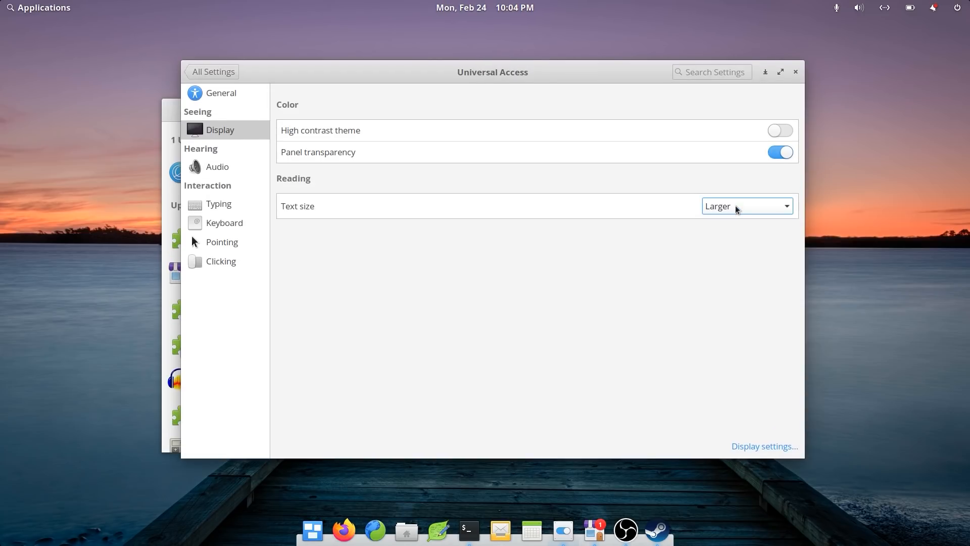
left_click(735, 207)
left_click(732, 181)
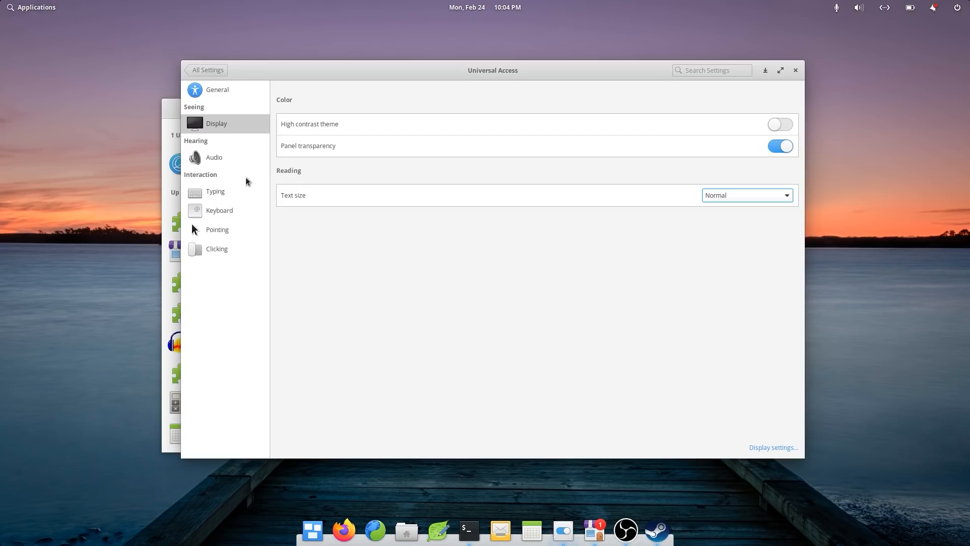
left_click(776, 127)
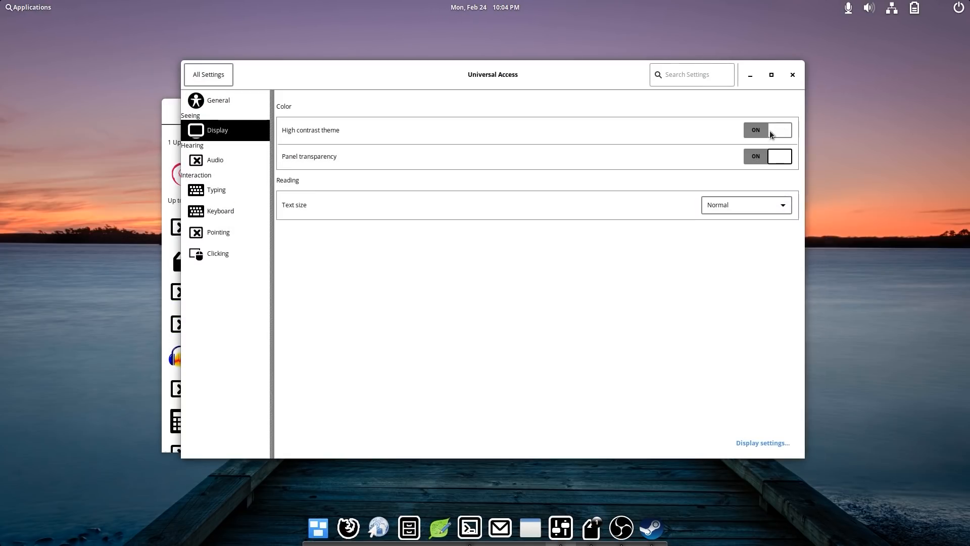
left_click(771, 134)
left_click(206, 157)
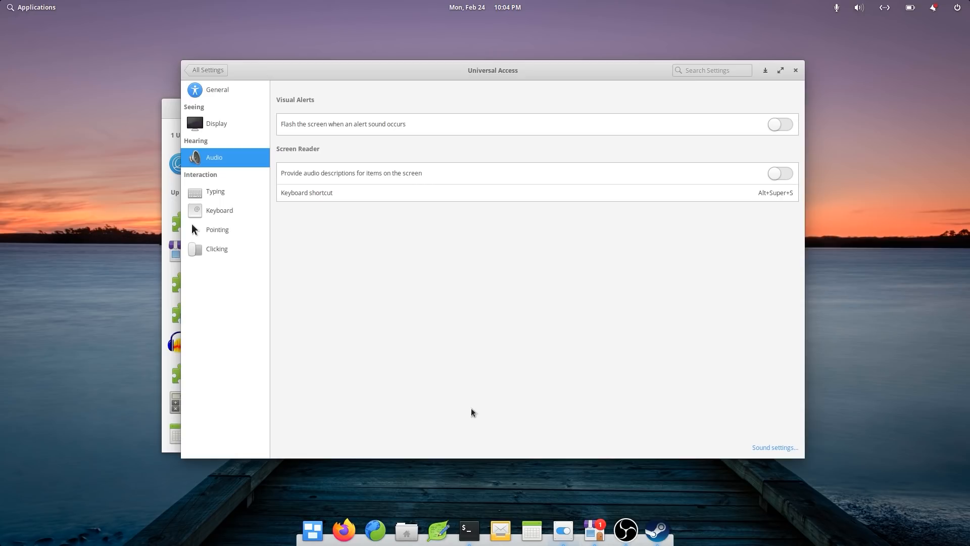
Toggle screen flashing for alert sounds on and back off, then bring up the Applications menu
left_click(780, 125)
left_click(781, 125)
left_click(30, 7)
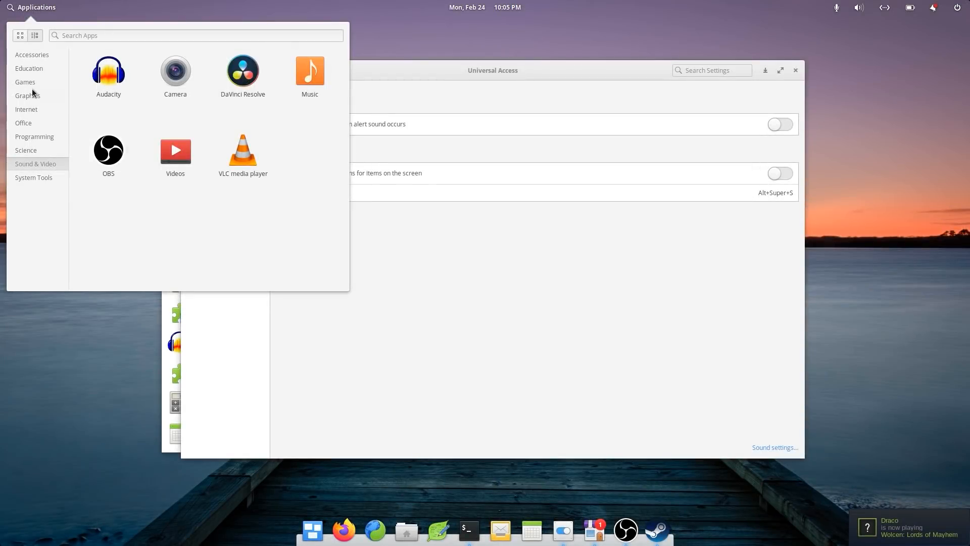
Select the Games category listing Steam and Wolcen, and reopen the category-view app menu
left_click(31, 82)
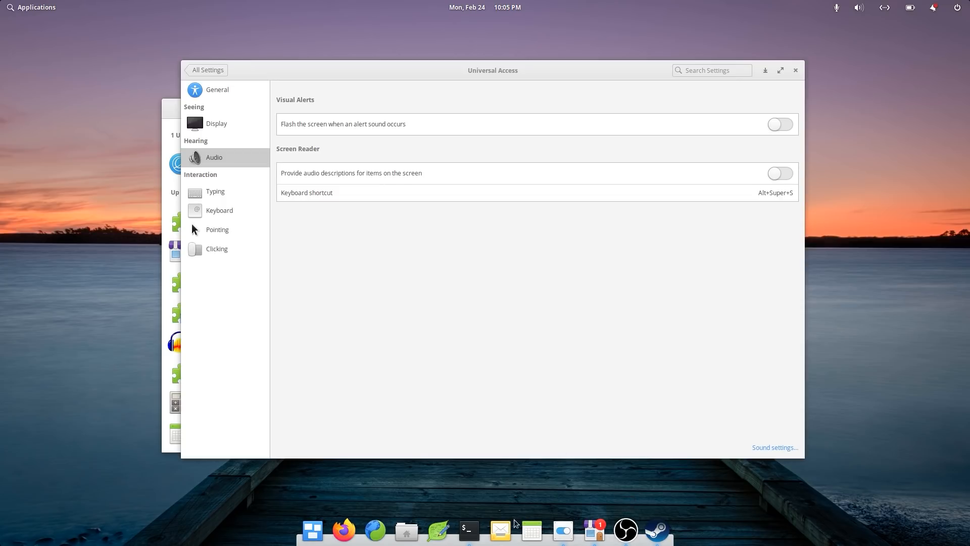
left_click(34, 7)
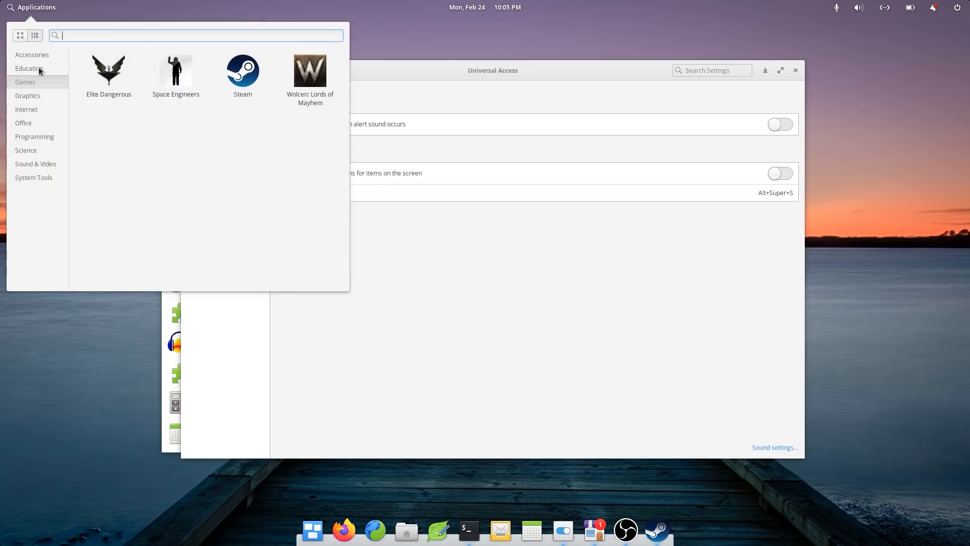
Launch Planner, step through Today, Upcoming, Today and Inbox, move the window aside and close it
left_click(107, 71)
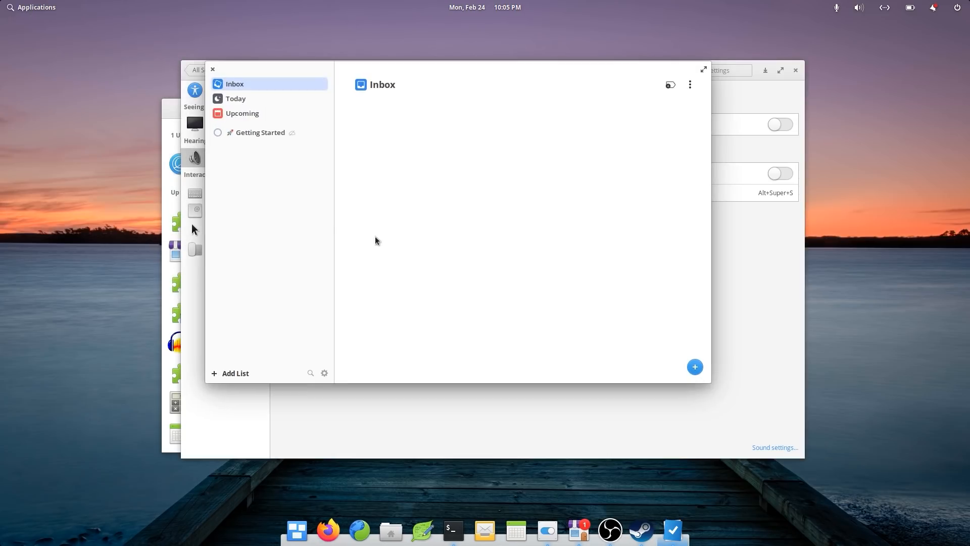
left_click(252, 99)
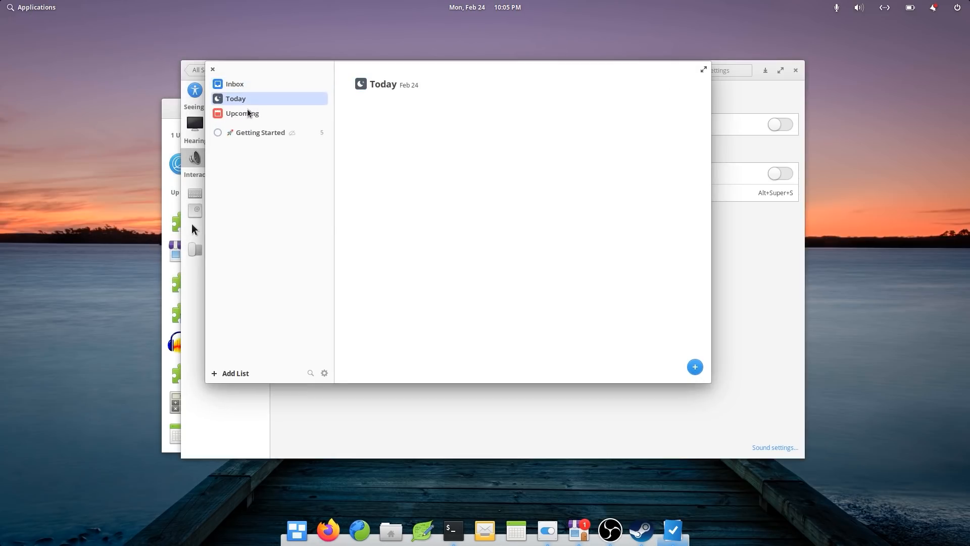
left_click(247, 113)
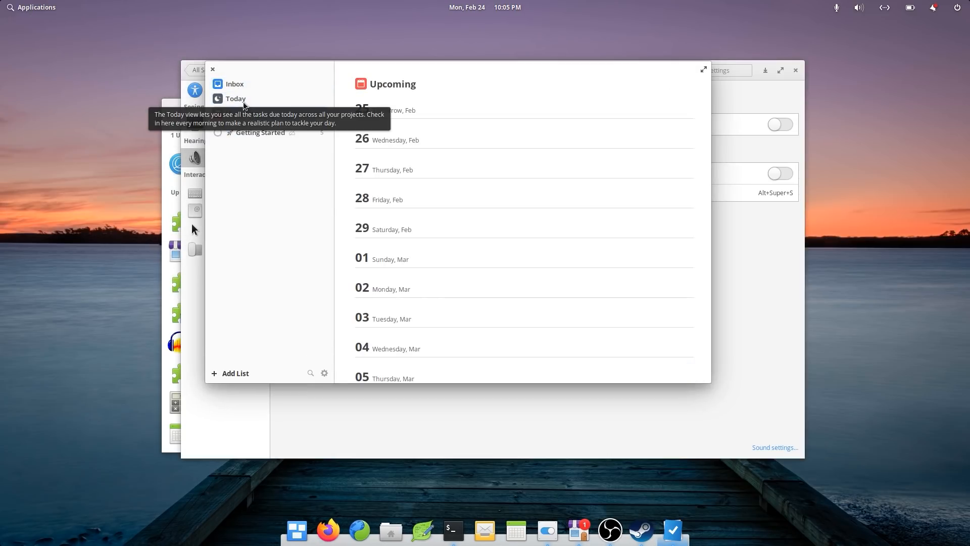
left_click(245, 104)
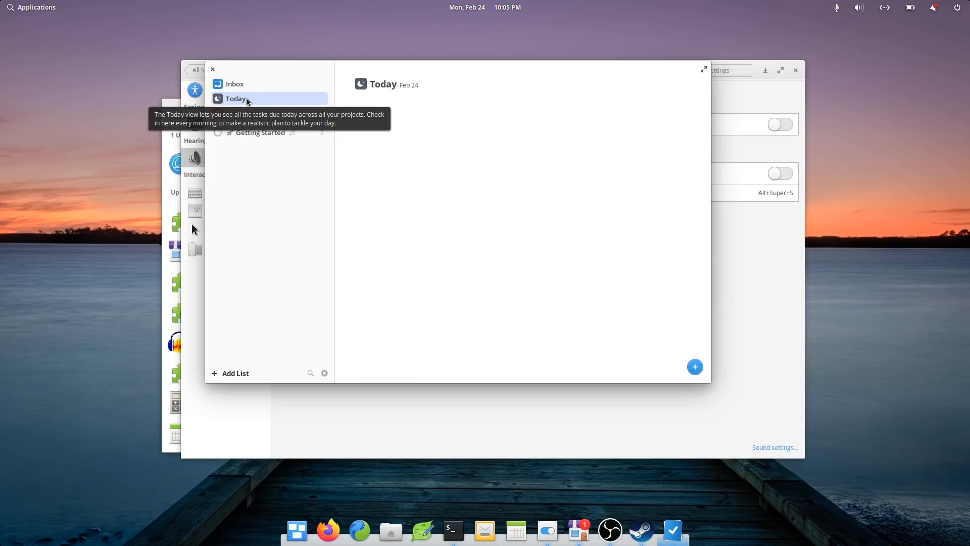
left_click(242, 84)
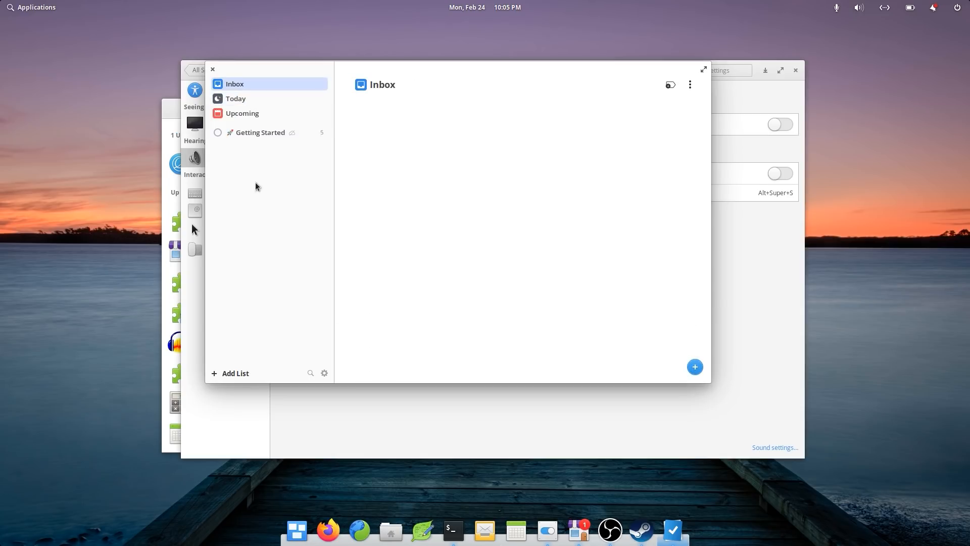
left_click_drag(276, 69, 205, 52)
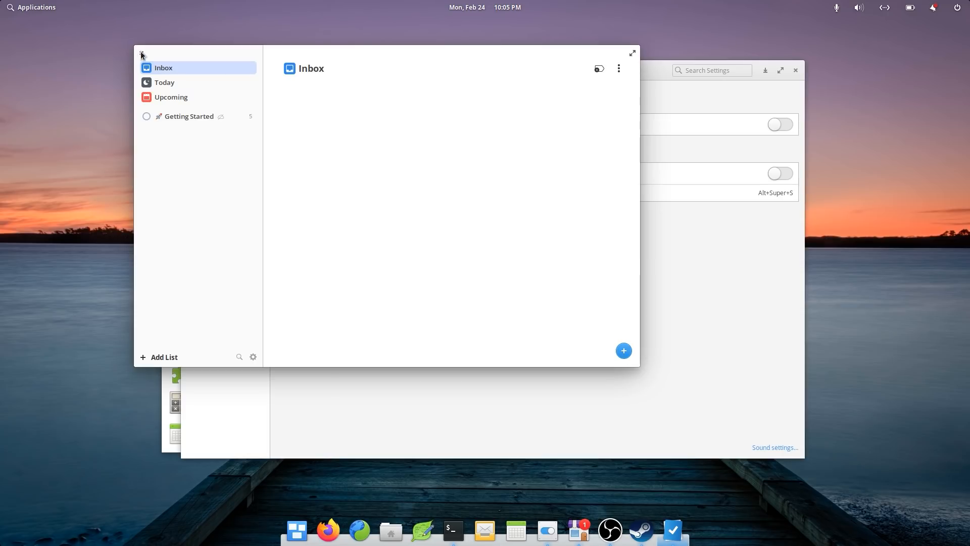
left_click(142, 54)
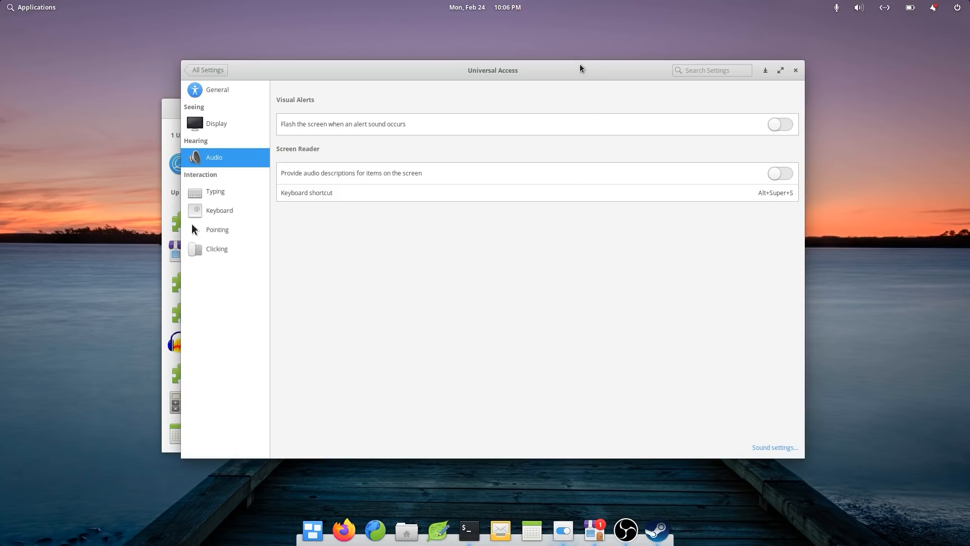
Launch Epiphany on its Most Visited page, move it right, and close it again
left_click_drag(582, 70, 634, 74)
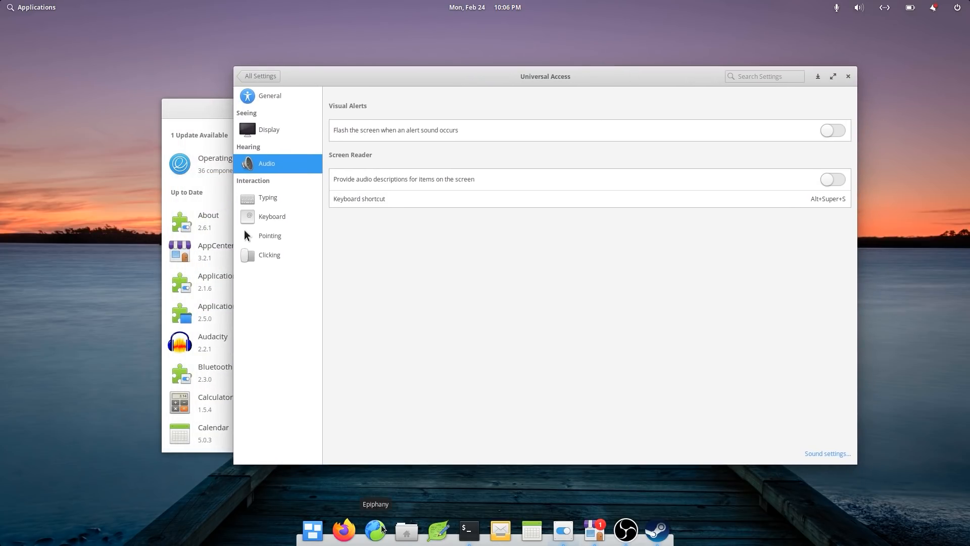
left_click(373, 531)
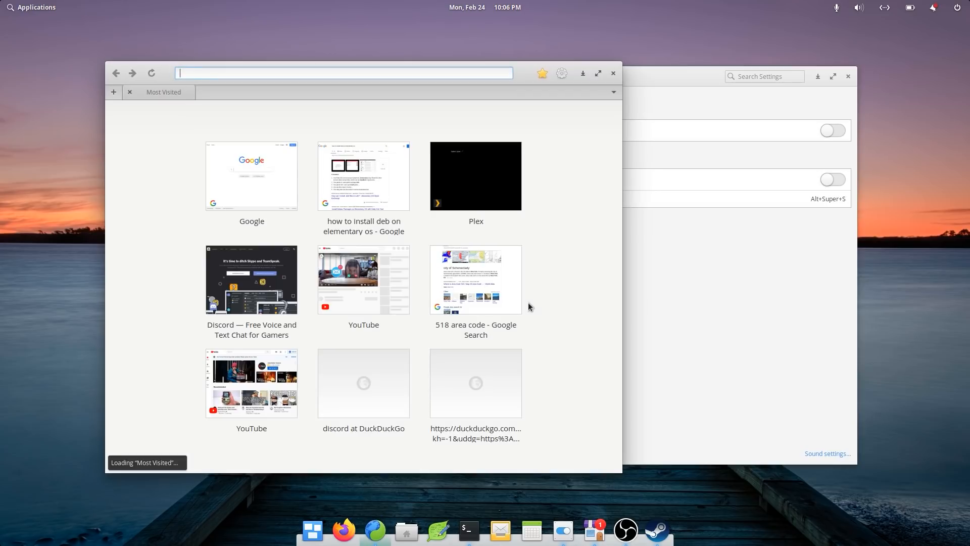
left_click_drag(524, 77, 650, 93)
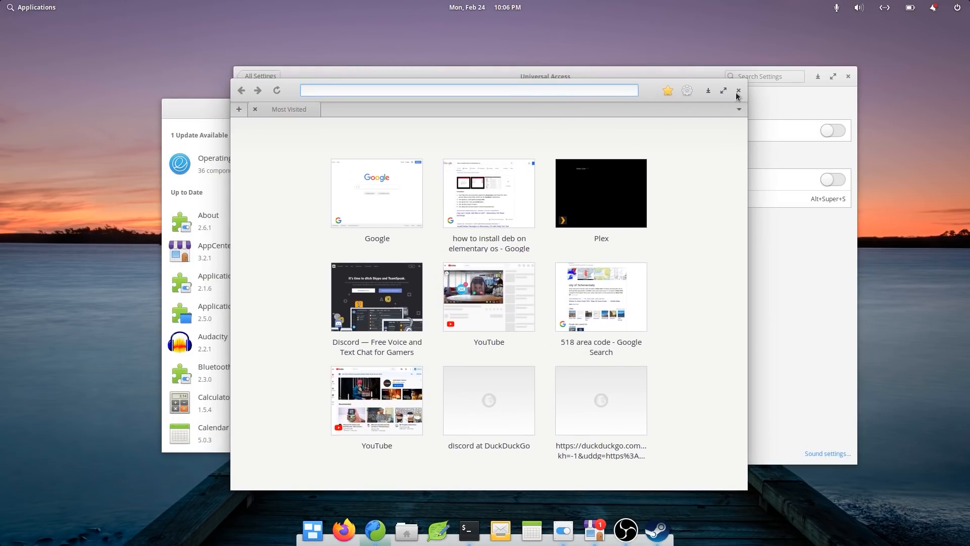
left_click(739, 89)
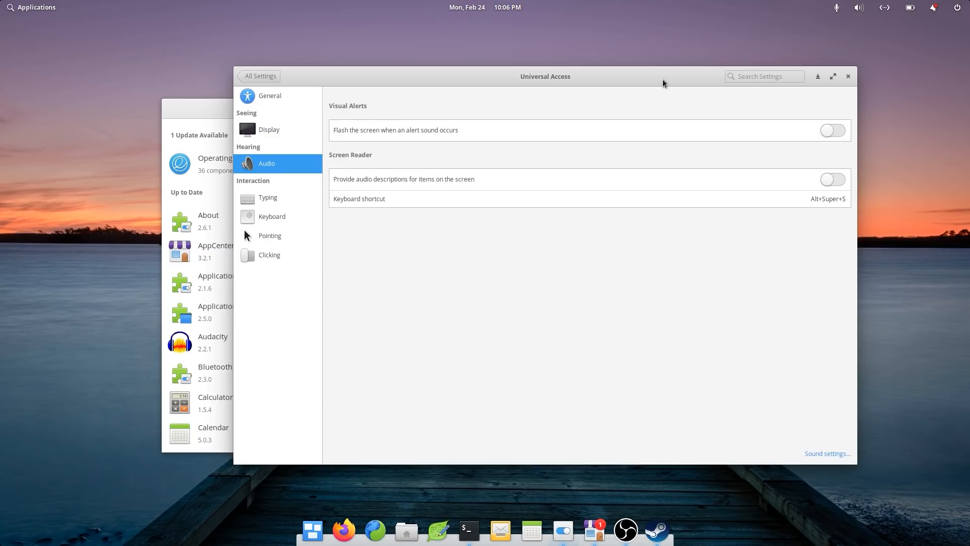
Nudge the settings and AppCenter windows, then enter the Multitasking View overview
left_click_drag(660, 81, 683, 97)
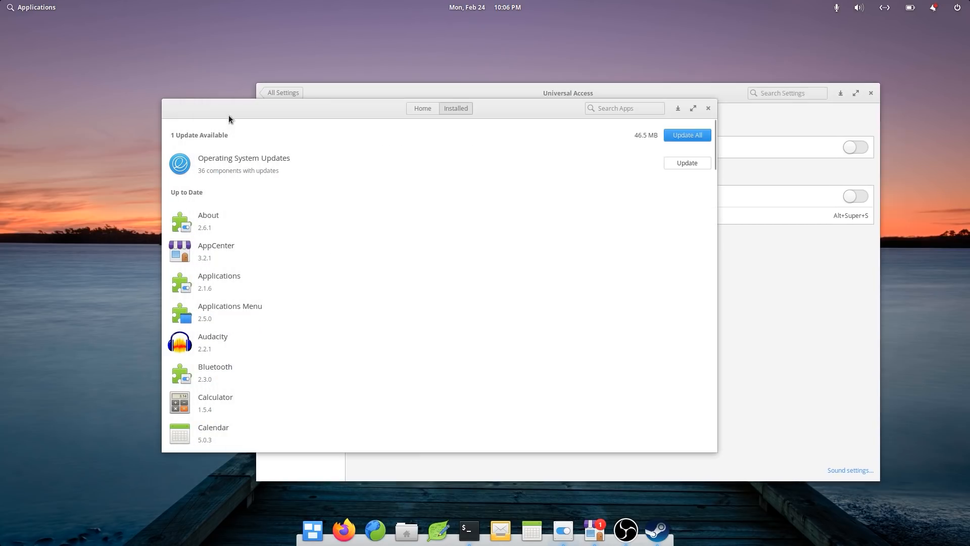
left_click_drag(226, 110, 163, 118)
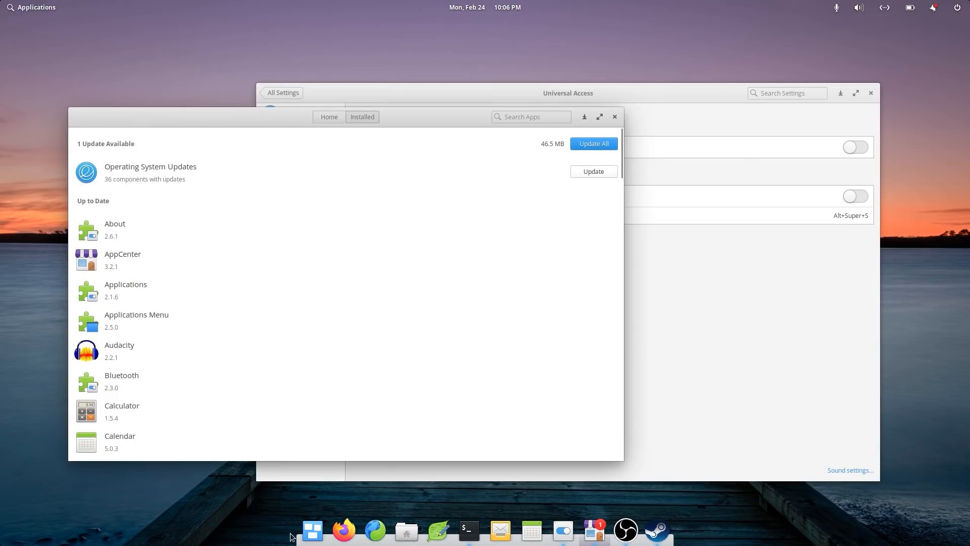
left_click(312, 531)
mouse_move(484, 131)
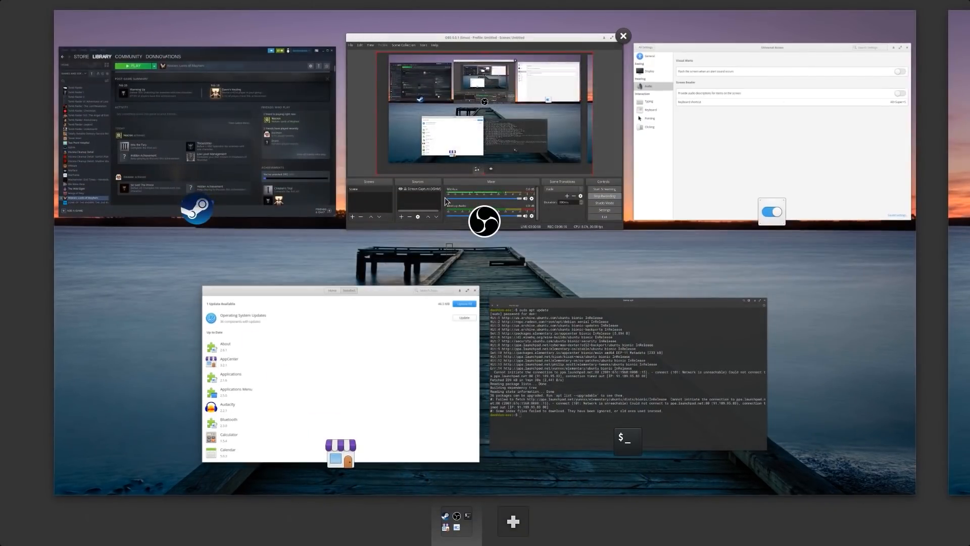
Re-enter the overview, visit the empty second workspace, return to workspace 1 and exit to Universal Access
left_click(905, 271)
left_click(312, 530)
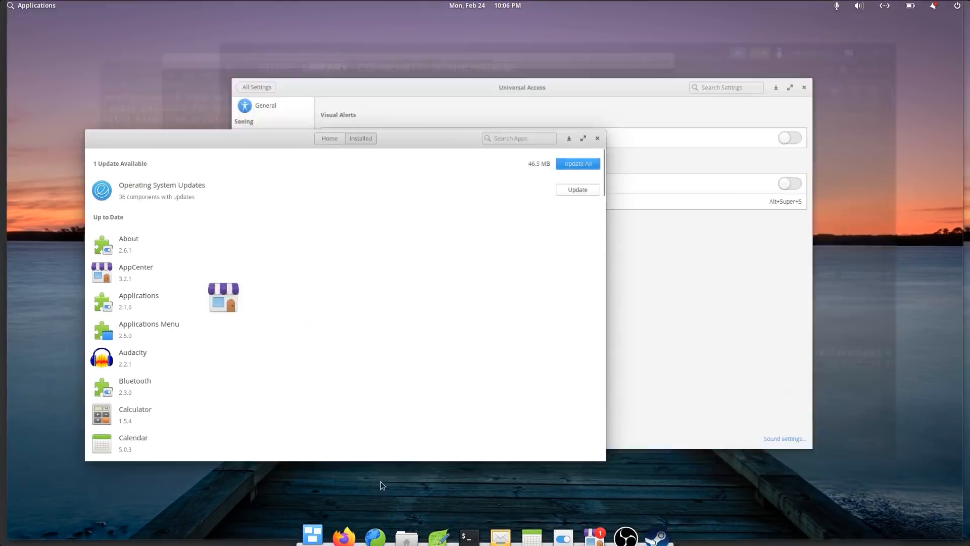
left_click(954, 253)
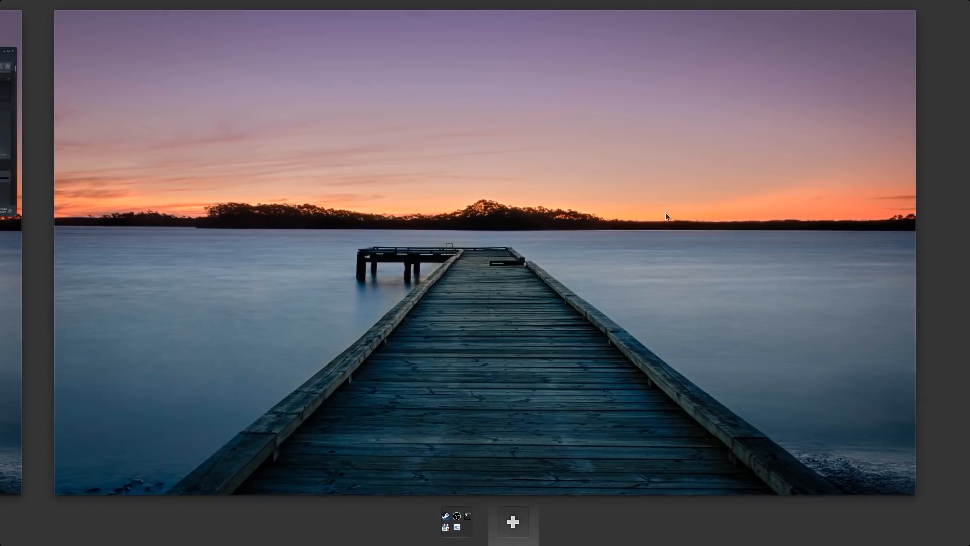
left_click(456, 521)
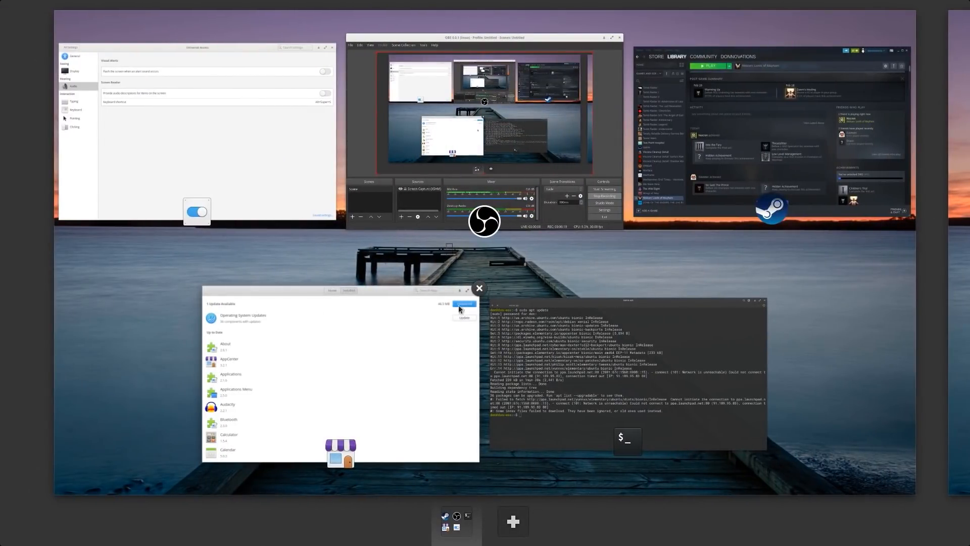
left_click(263, 158)
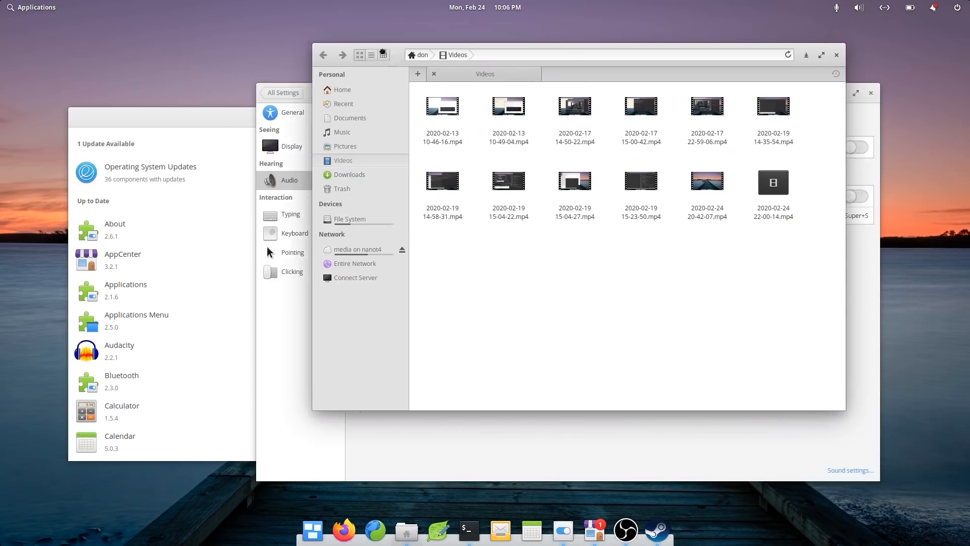
Add a home folder tab in Files and close it again, returning to the Videos folder
left_click(403, 64)
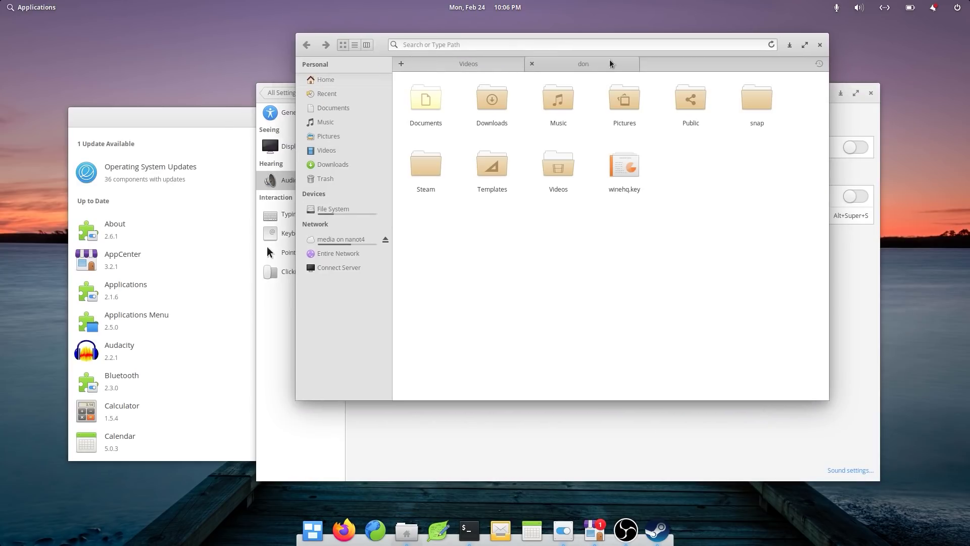
left_click(532, 63)
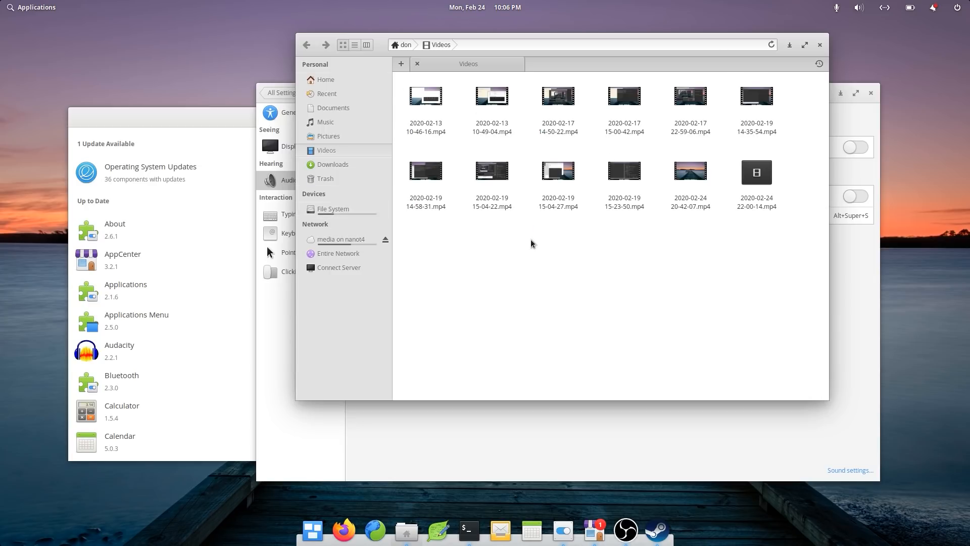
left_click_drag(532, 244, 410, 83)
left_click(650, 227)
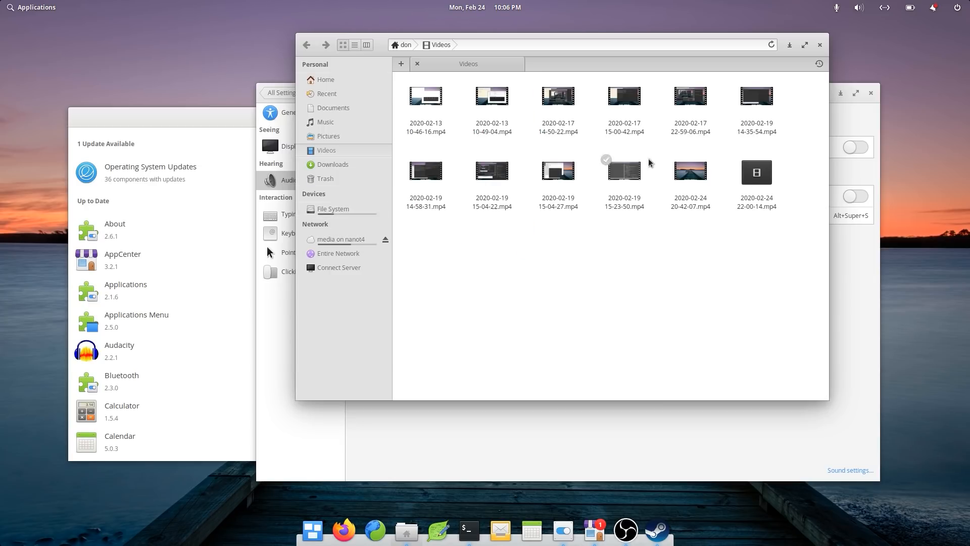
right_click(635, 171)
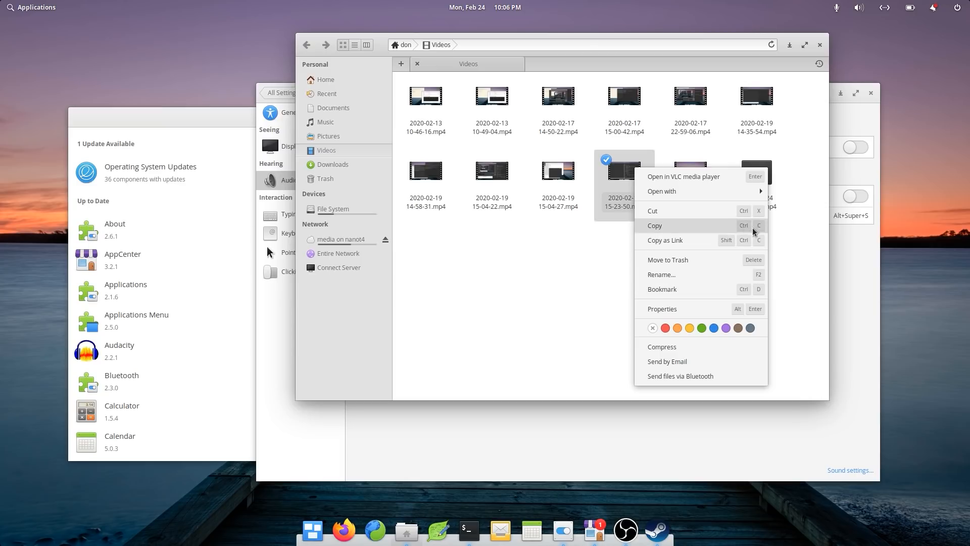
left_click(796, 271)
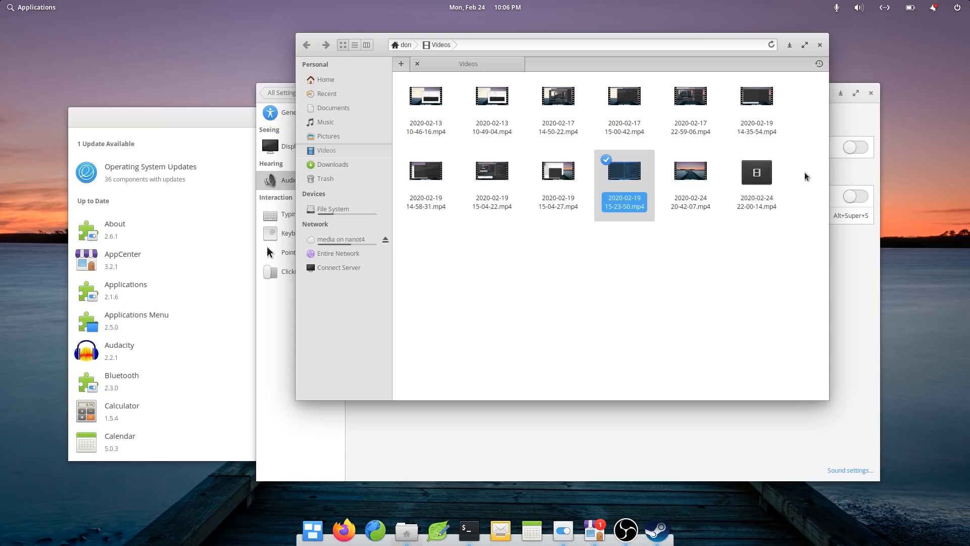
Show the panel battery popover with the keyboard at 55% charge remaining
left_click(911, 7)
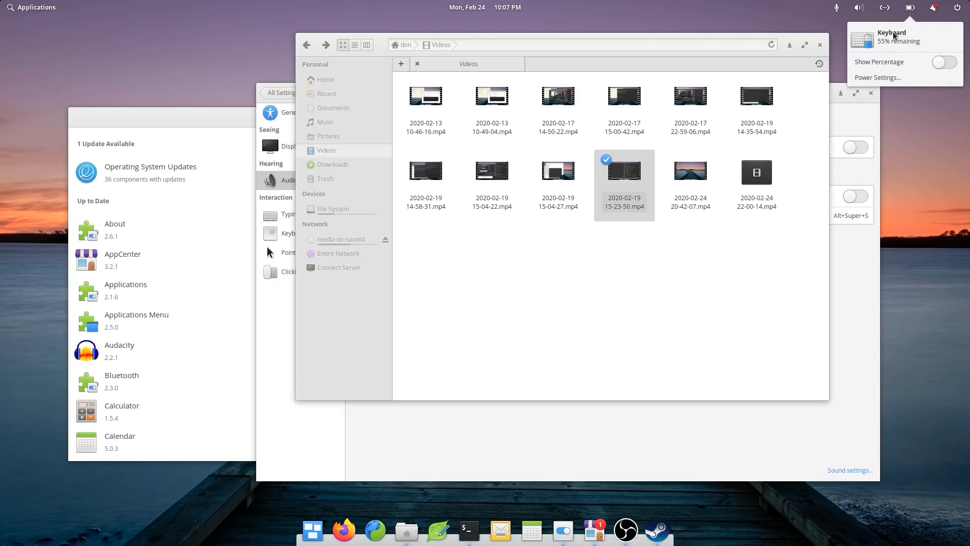